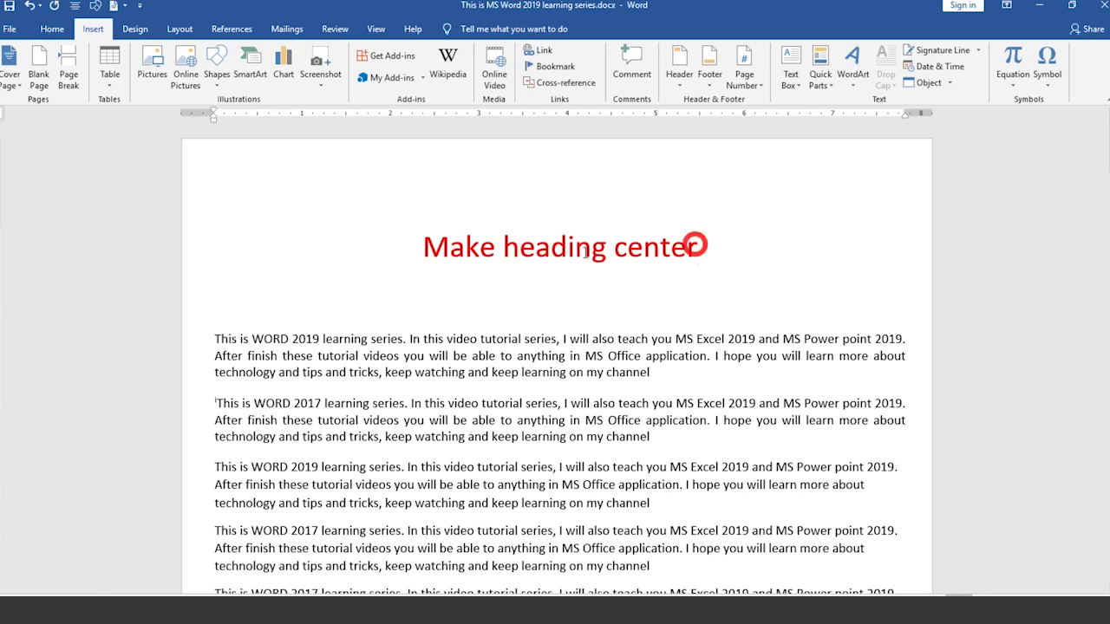
Select the heading, apply the plain black WordArt style, then undo the conversion
left_click_drag(698, 247, 423, 247)
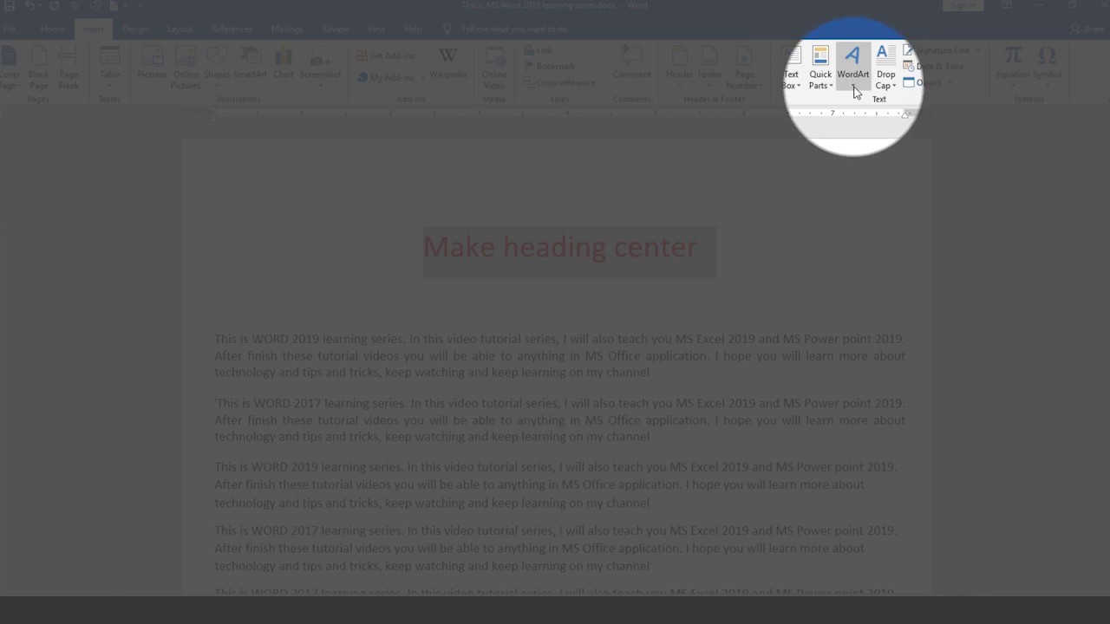
left_click(854, 91)
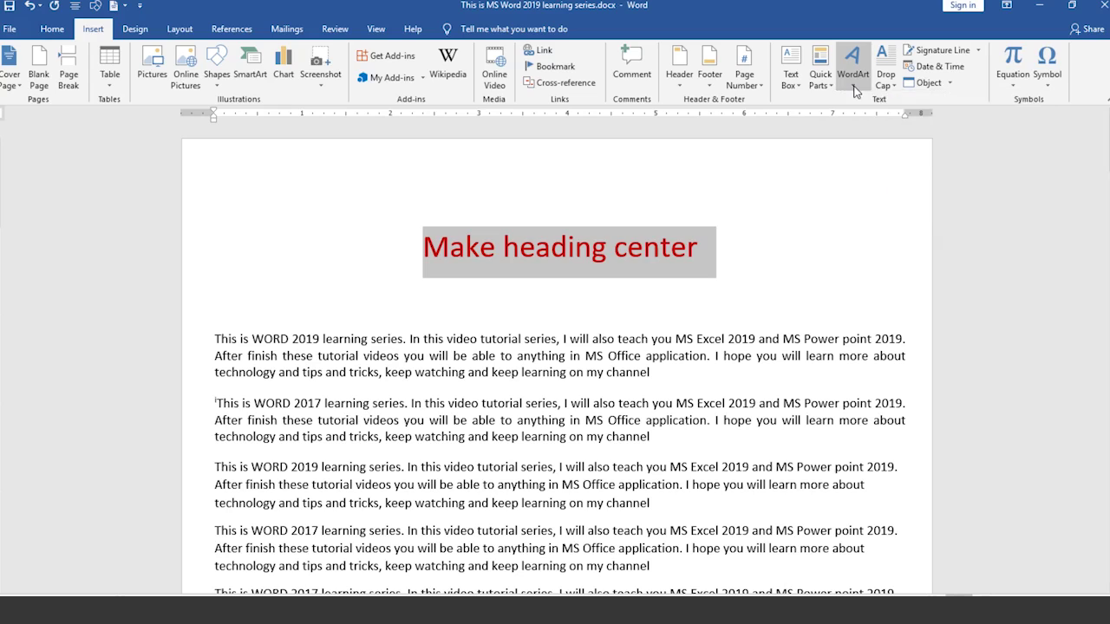
left_click(858, 91)
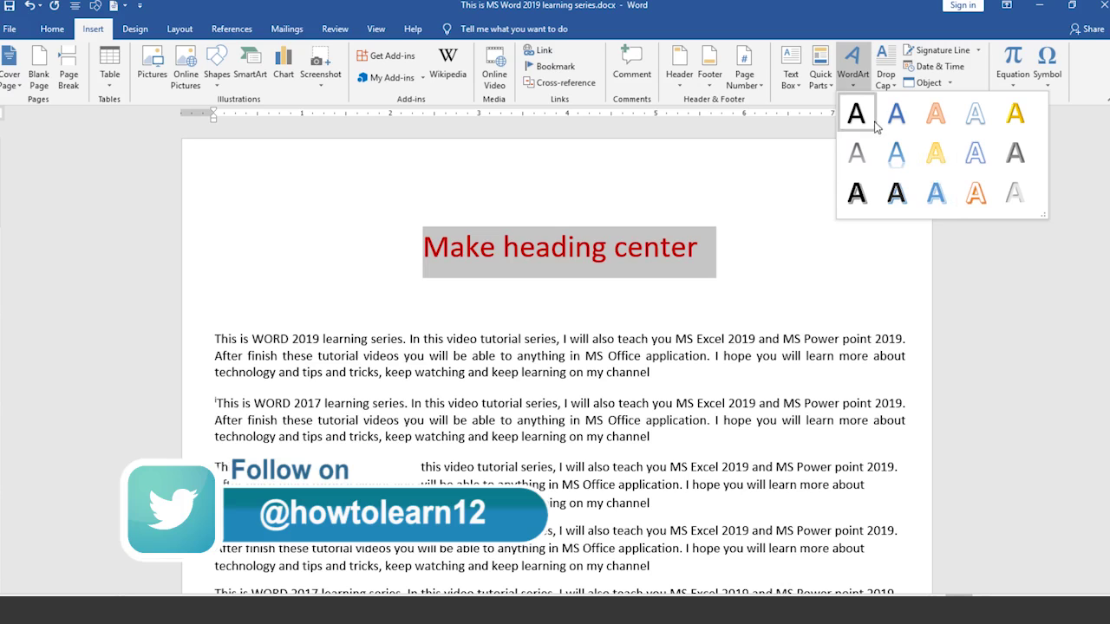
left_click(861, 122)
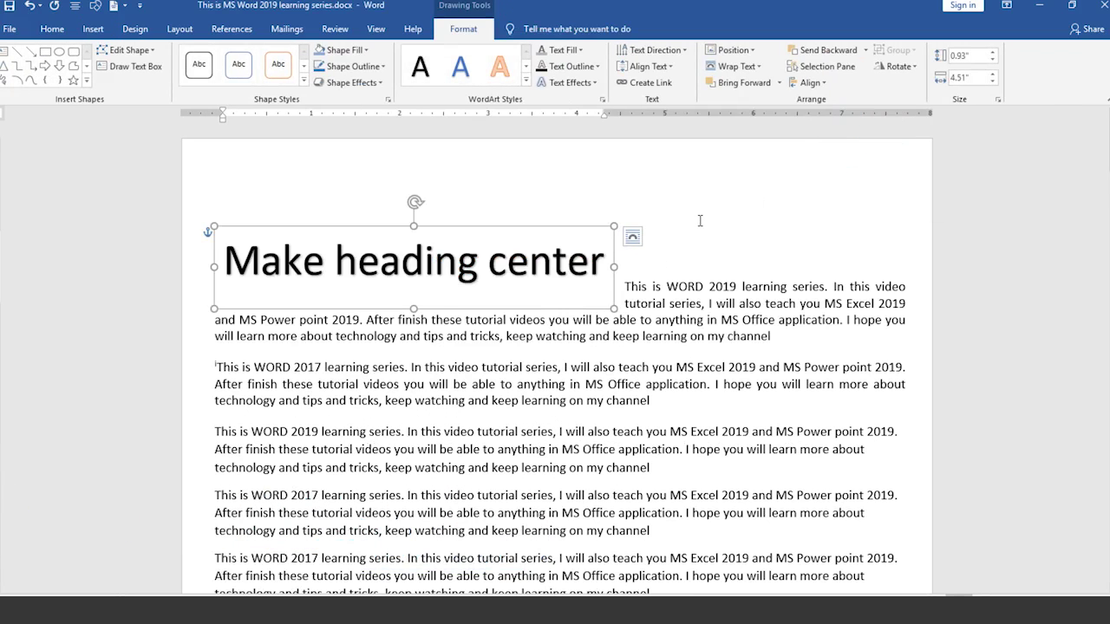
key("ctrl+z")
Add an empty line below the 'Make heading center' heading
left_click(711, 250)
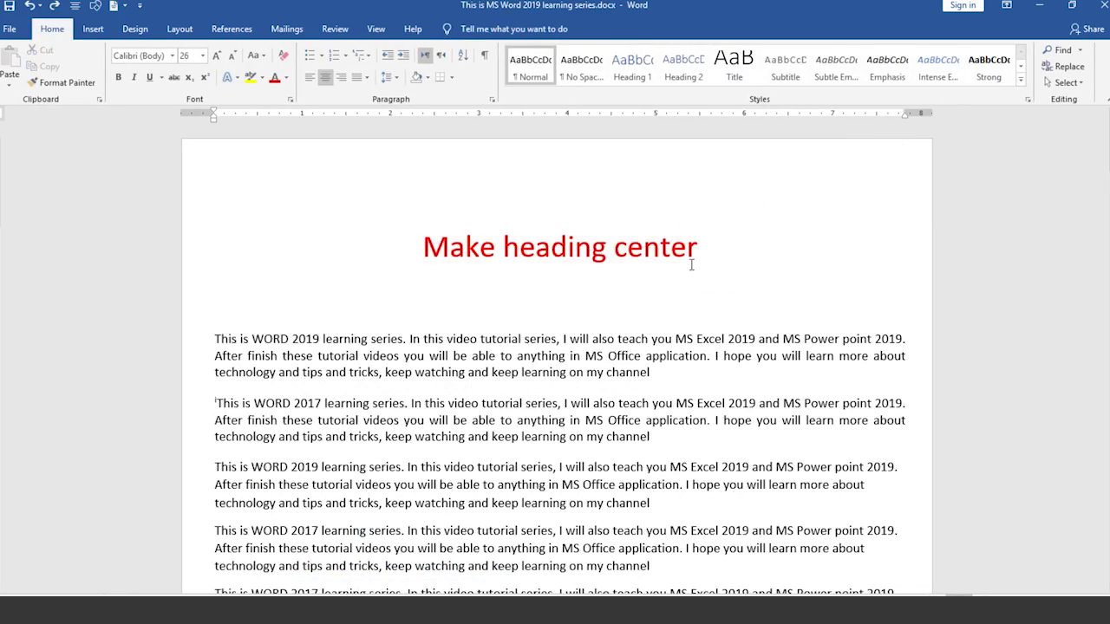
left_click(651, 312)
key("Return")
Reselect 'Make heading center' and convert it to the black WordArt style
left_click(707, 250)
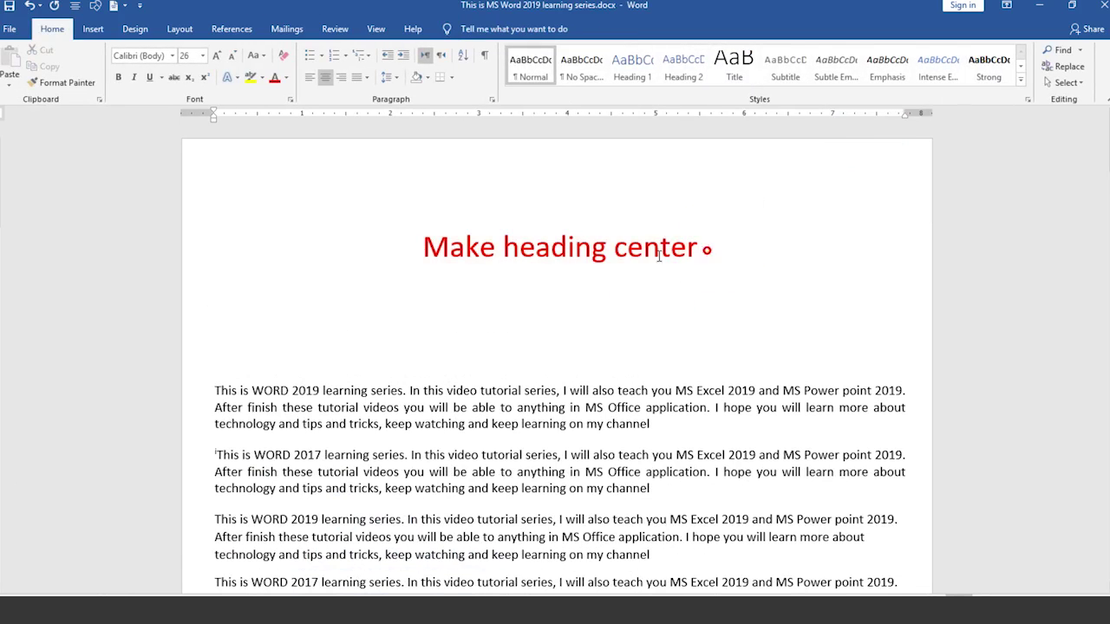
left_click_drag(712, 252, 425, 256)
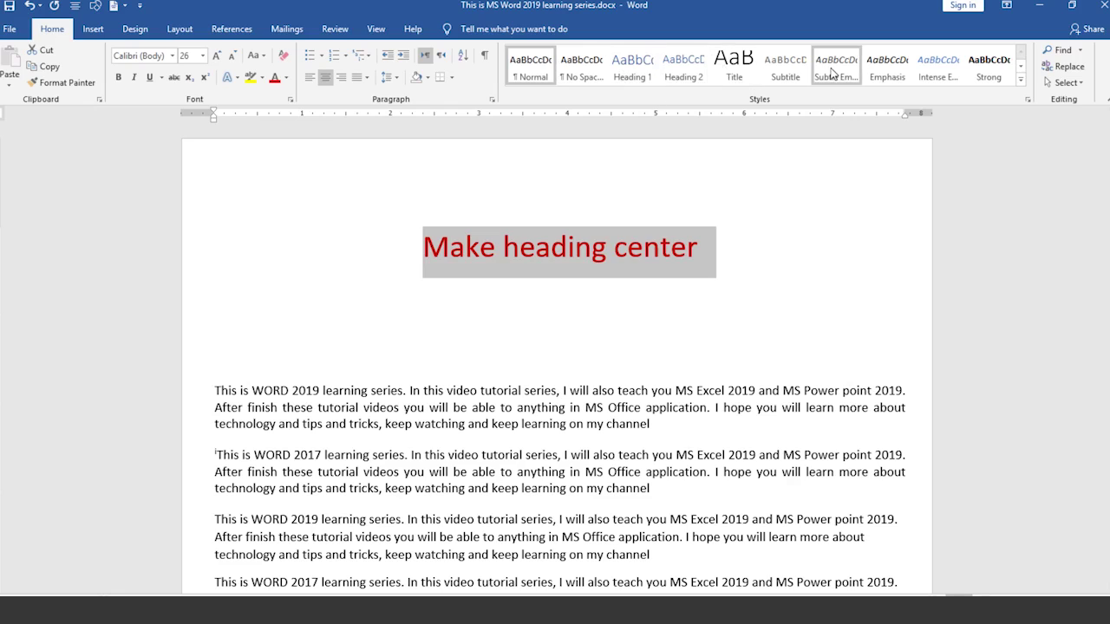
left_click(95, 28)
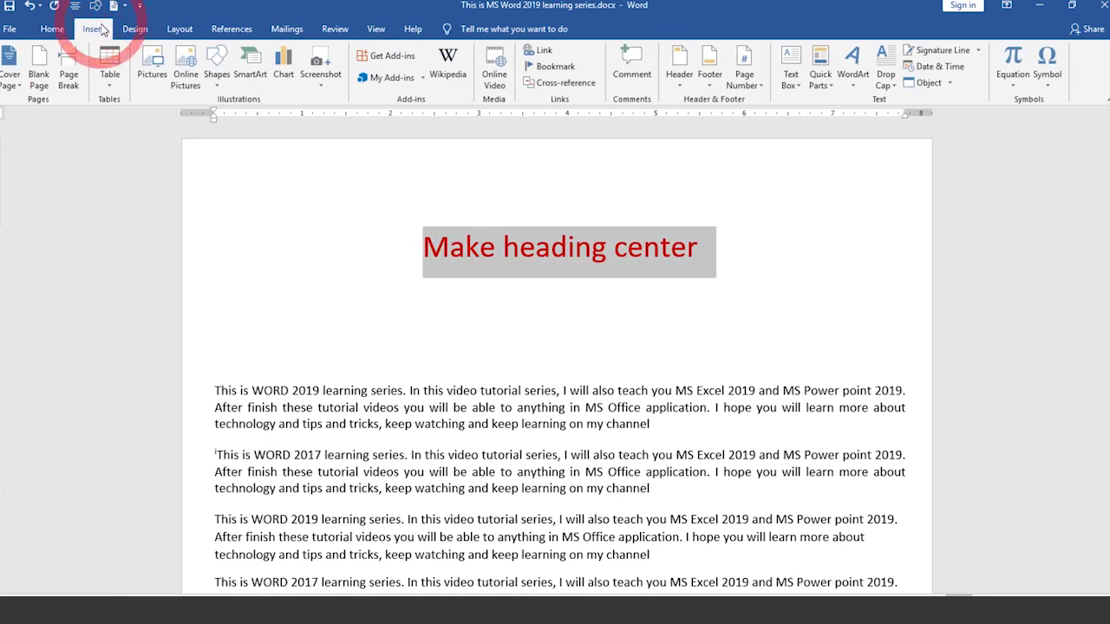
left_click(822, 78)
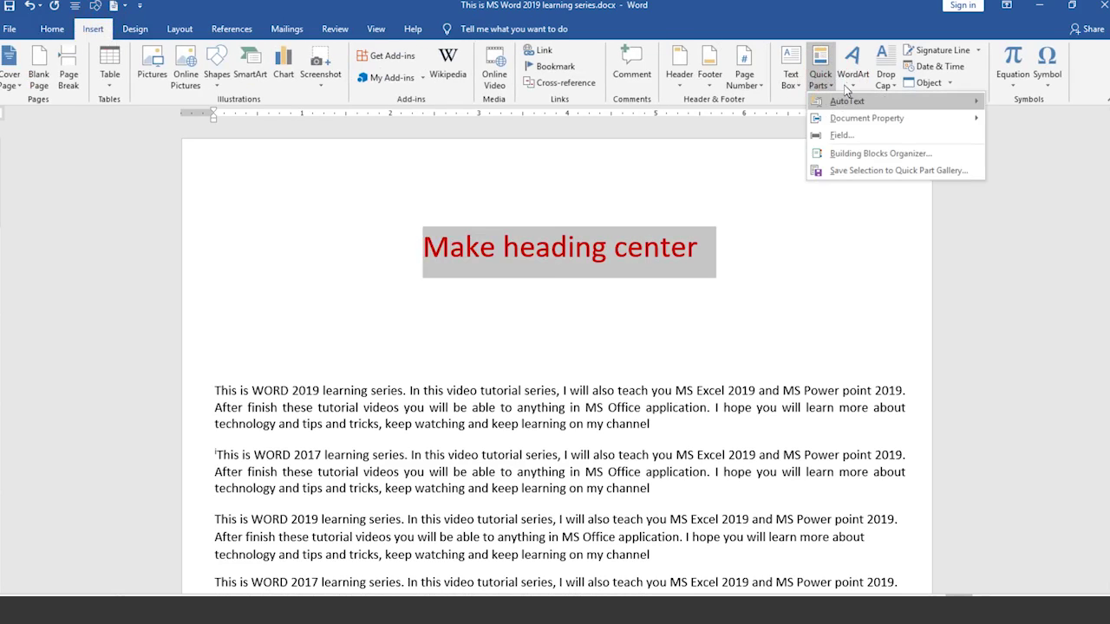
left_click(853, 77)
left_click(854, 108)
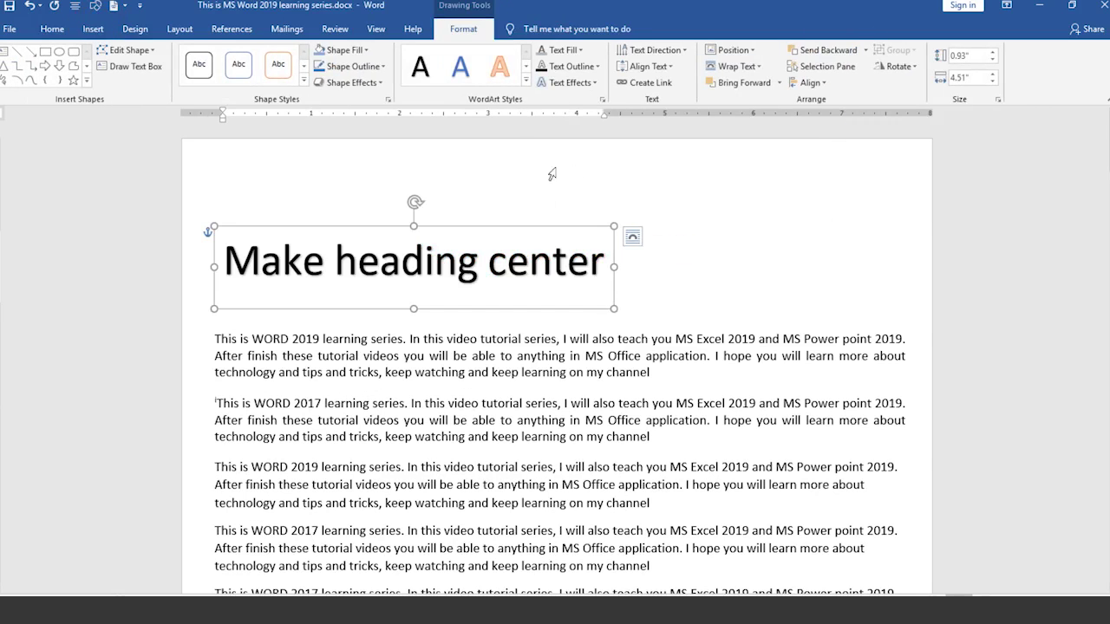
Format the 'Make heading center' WordArt as Arial, bold, italic and underlined
left_click(50, 30)
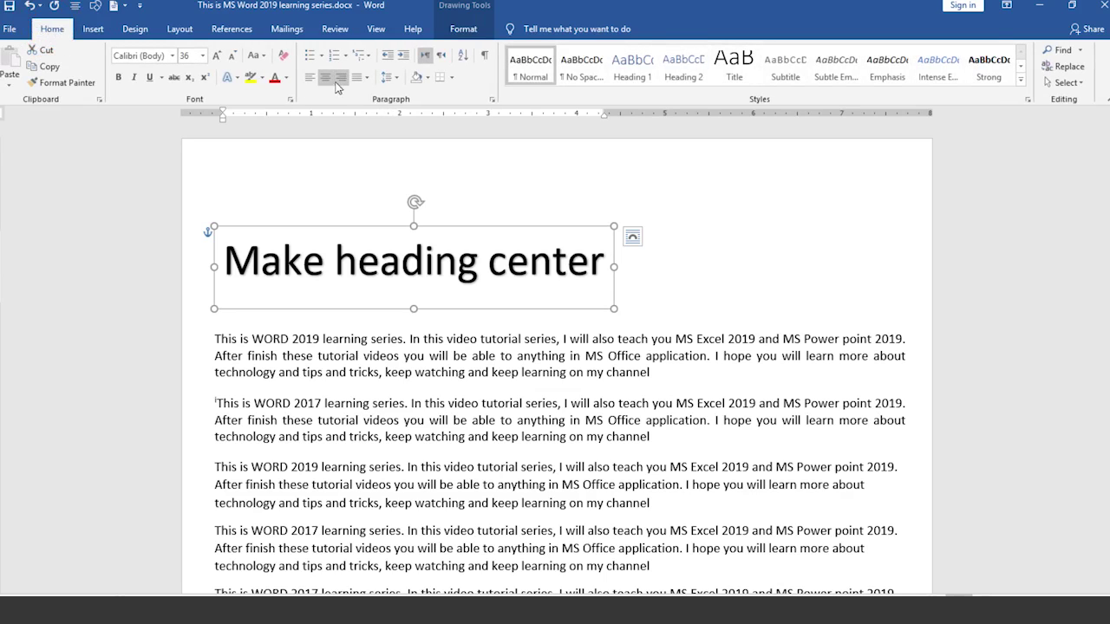
left_click(174, 56)
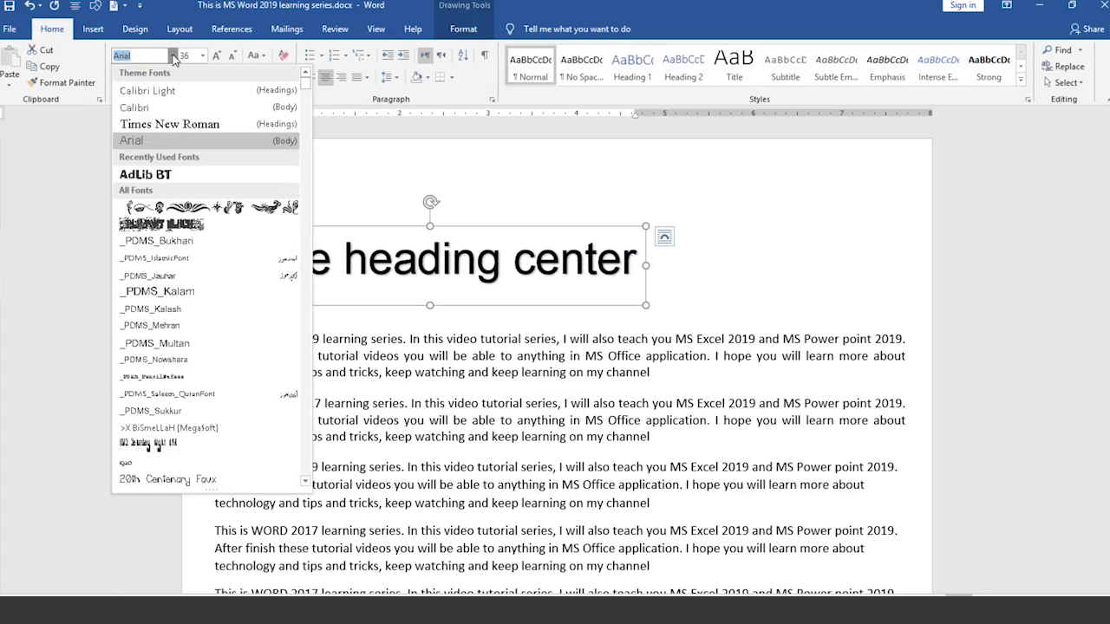
left_click(164, 142)
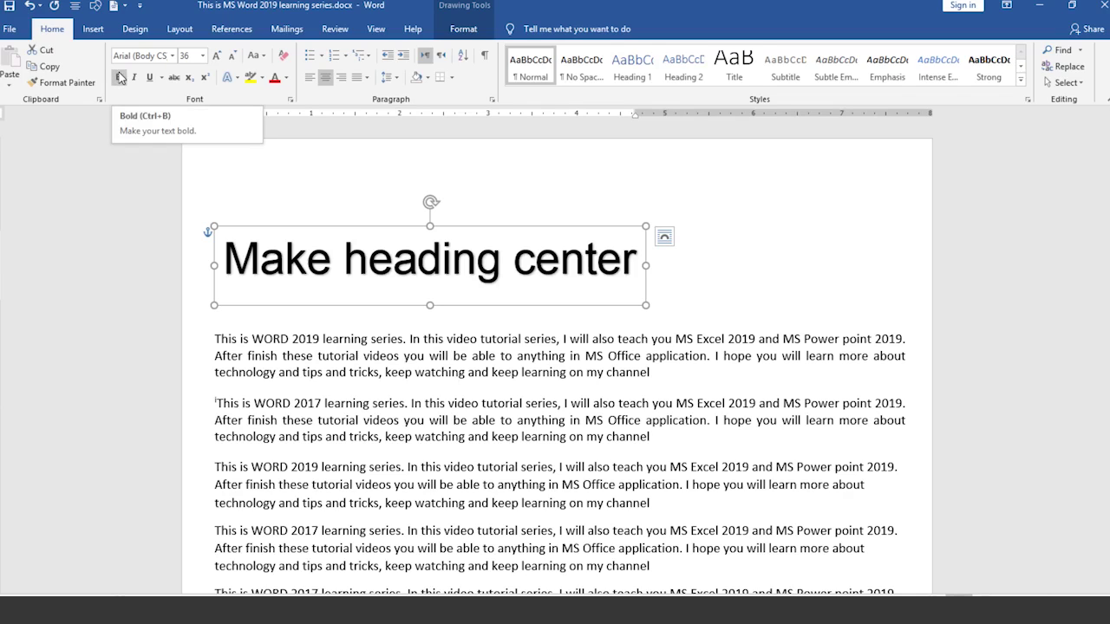
left_click(119, 78)
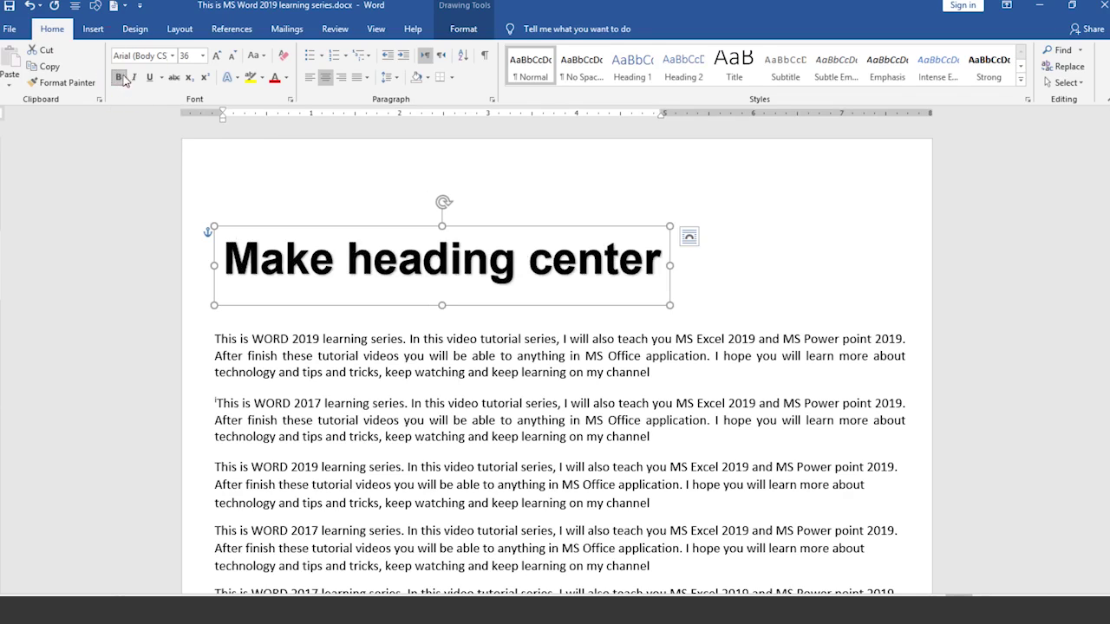
left_click(135, 77)
left_click(151, 78)
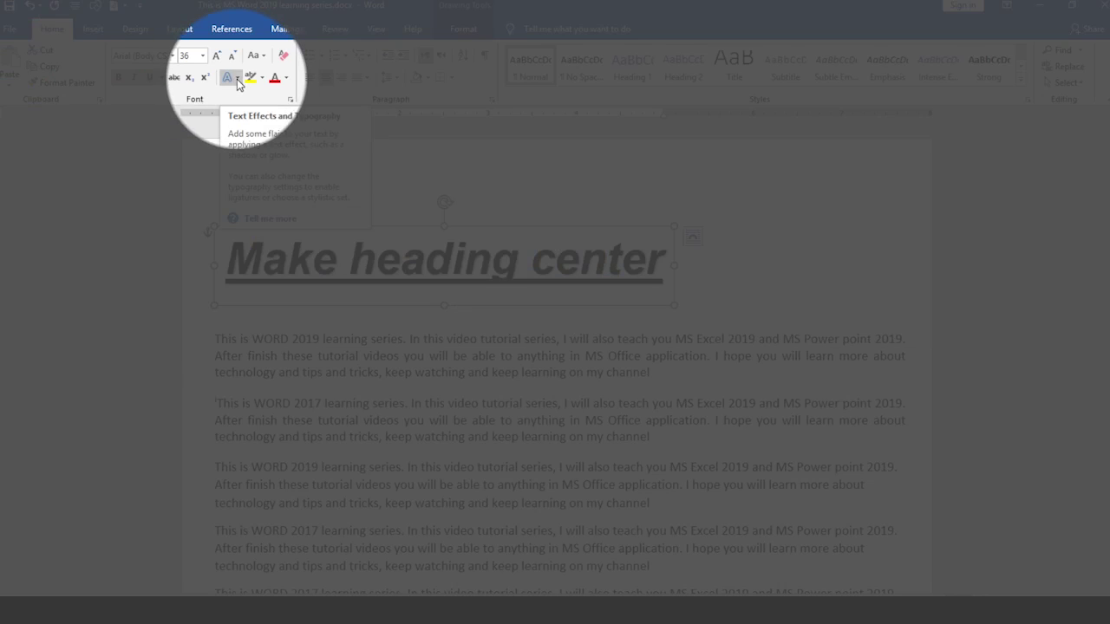
Select the whole WordArt heading box and show its drawing Format commands
left_click(238, 80)
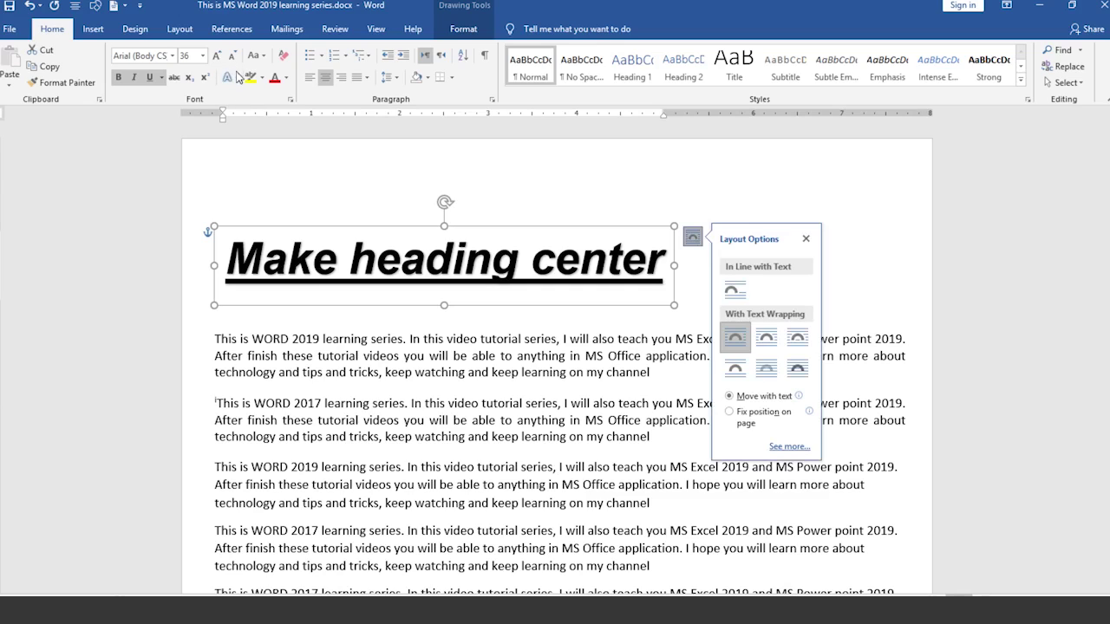
left_click(501, 260)
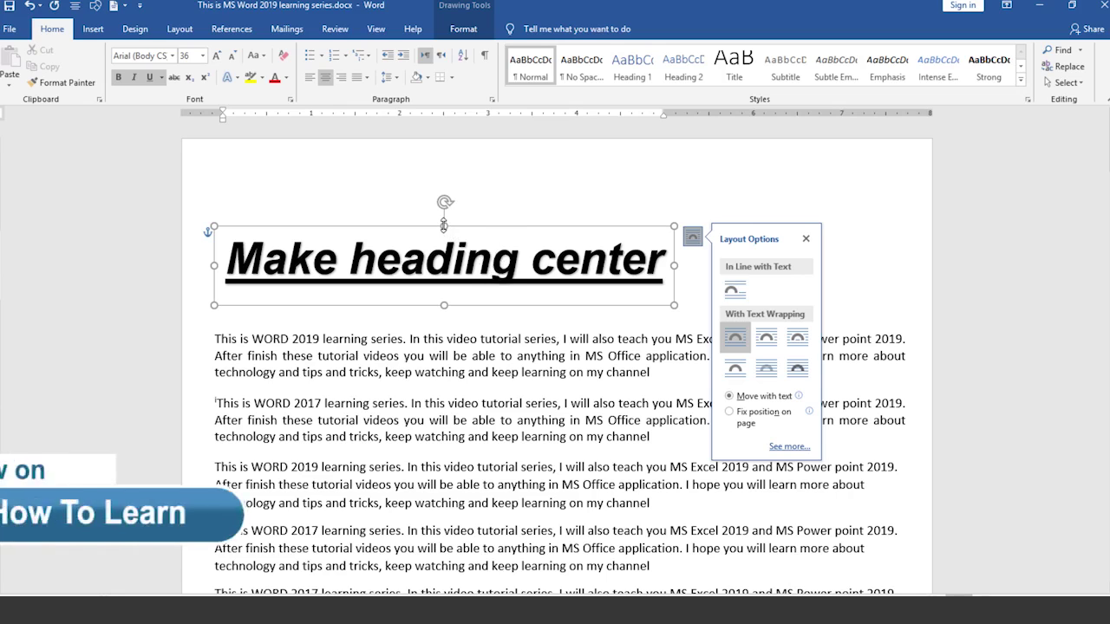
left_click(450, 35)
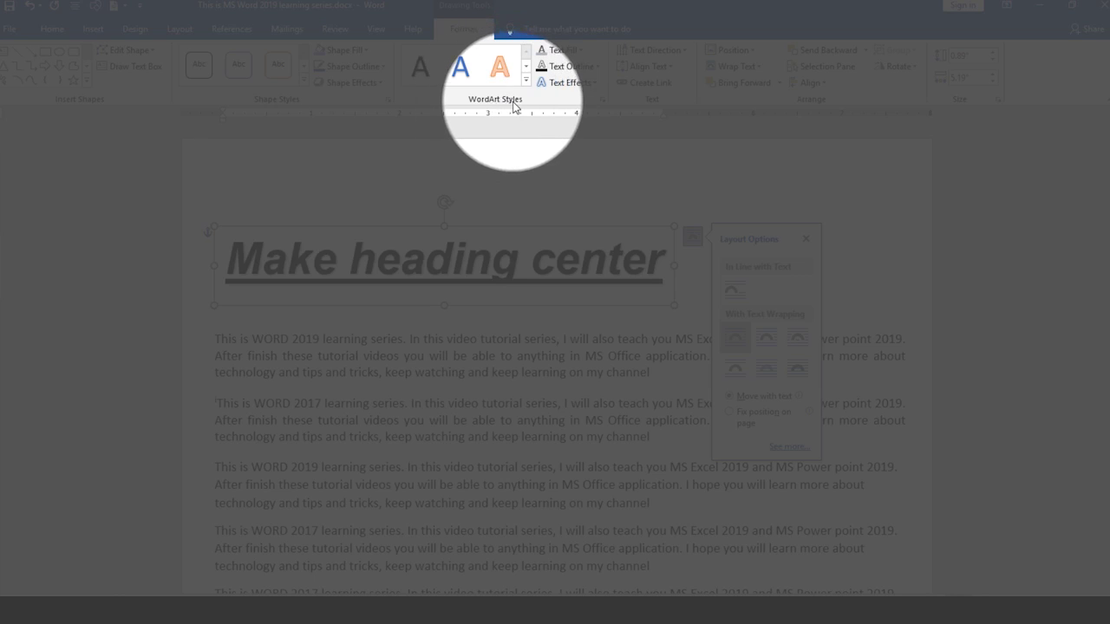
key("alt+s")
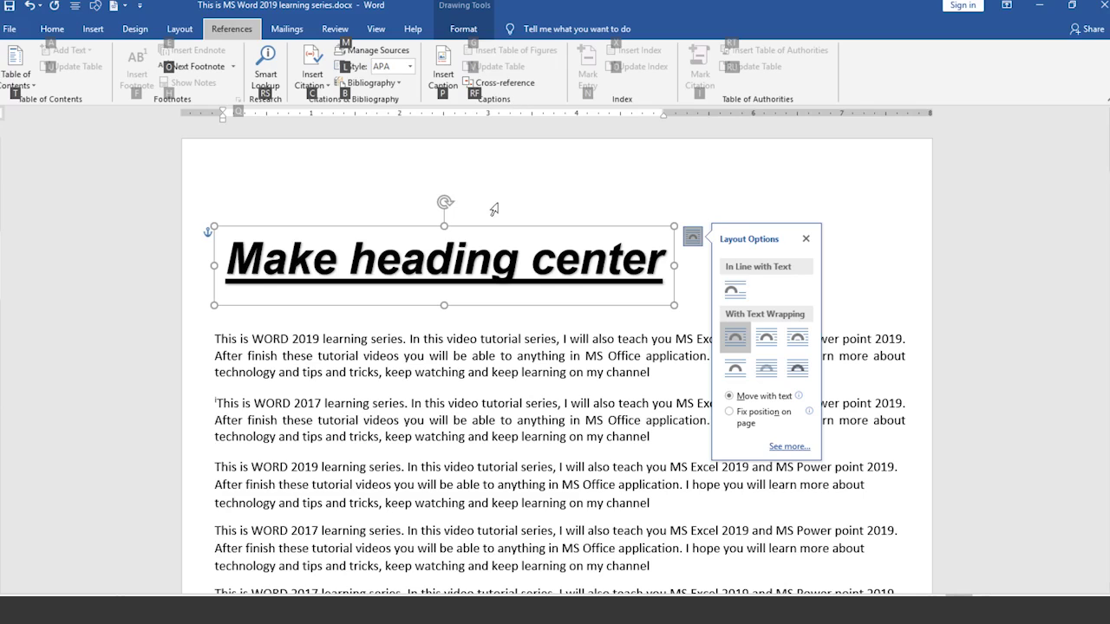
left_click(494, 258)
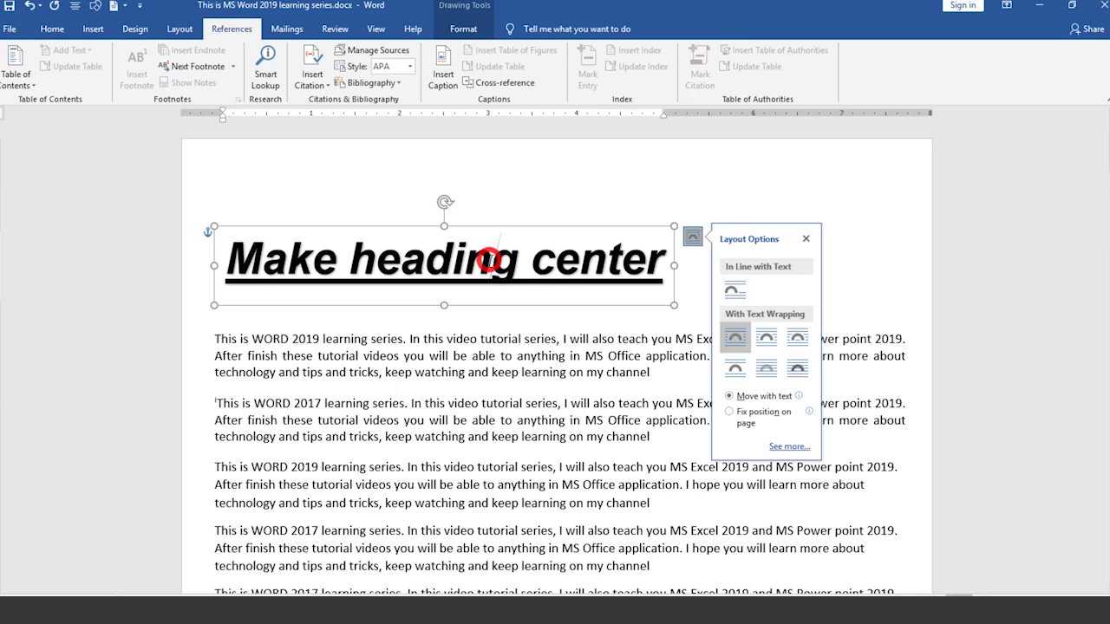
left_click(444, 227)
left_click(465, 32)
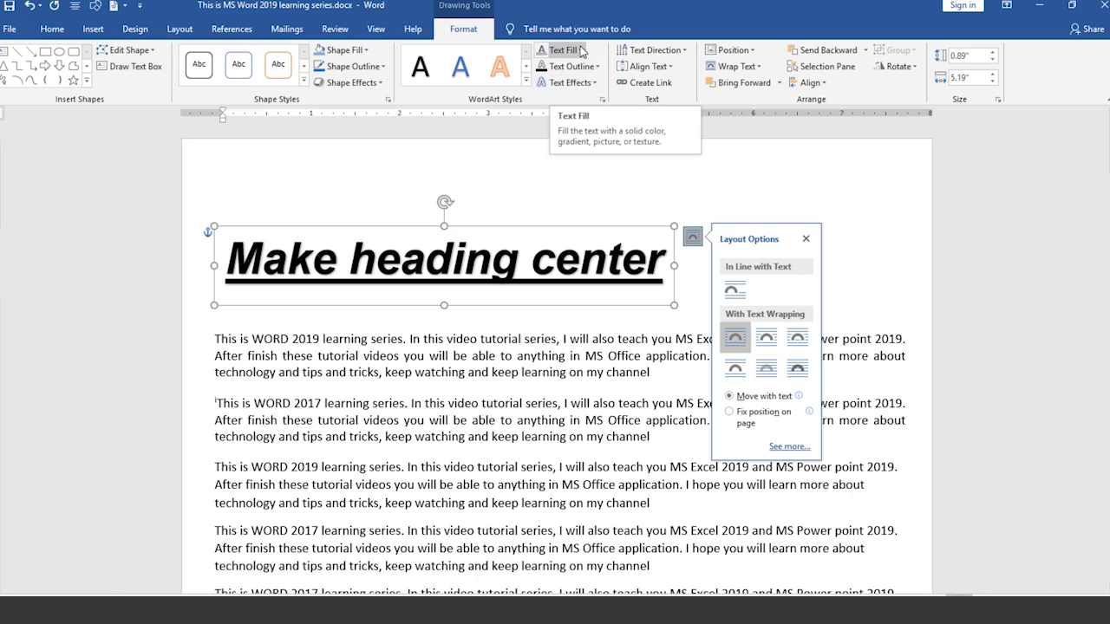
Fill the WordArt heading text with light green after trying a custom colour
left_click(572, 51)
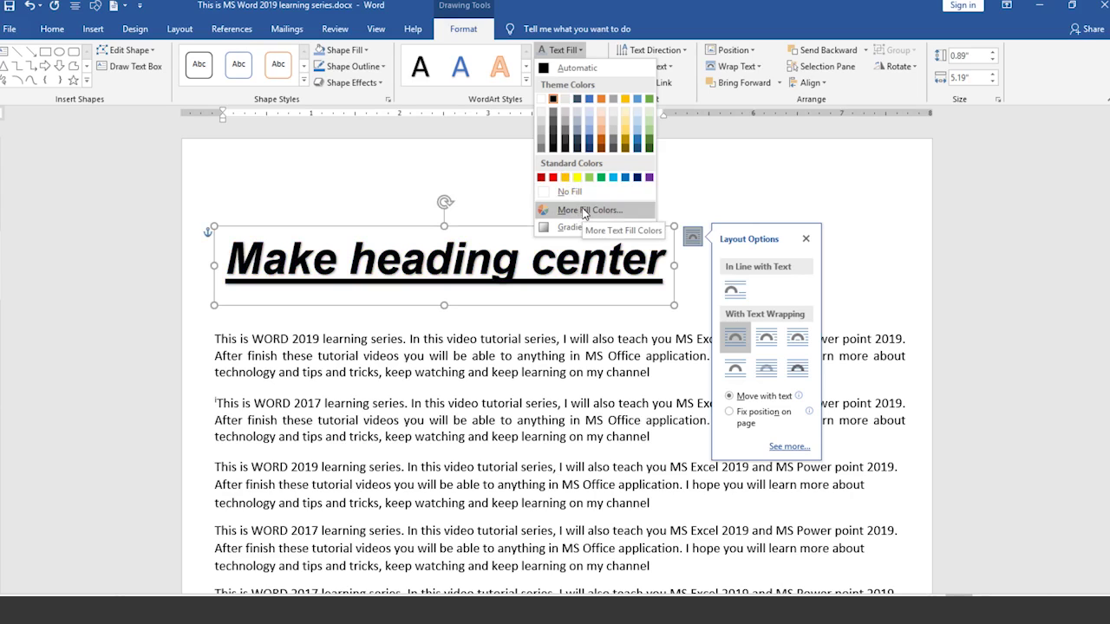
mouse_move(602, 230)
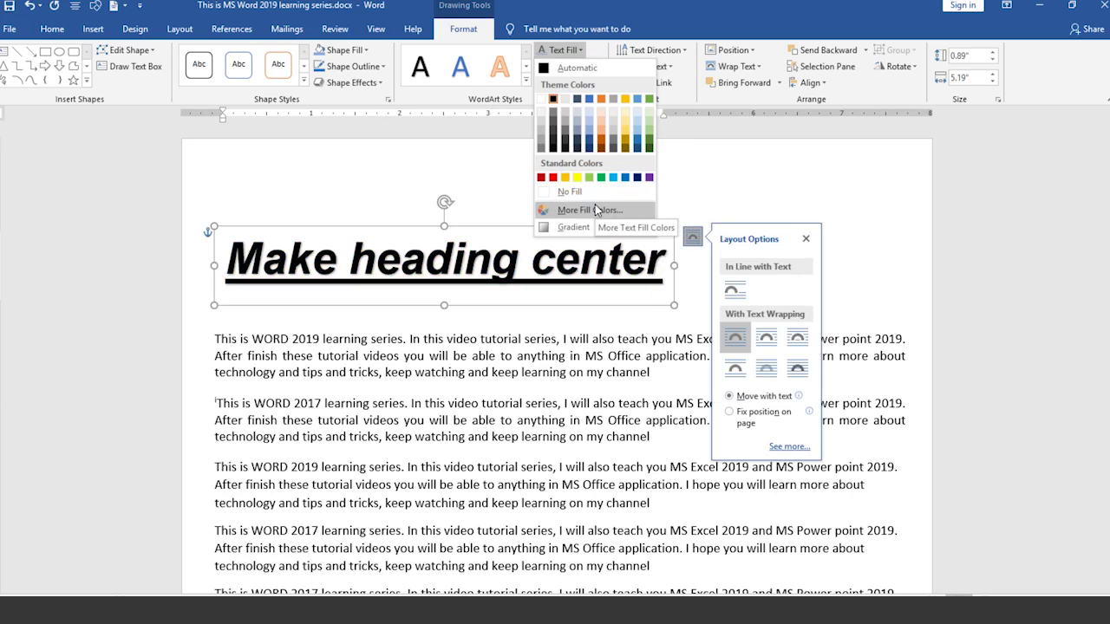
left_click(596, 209)
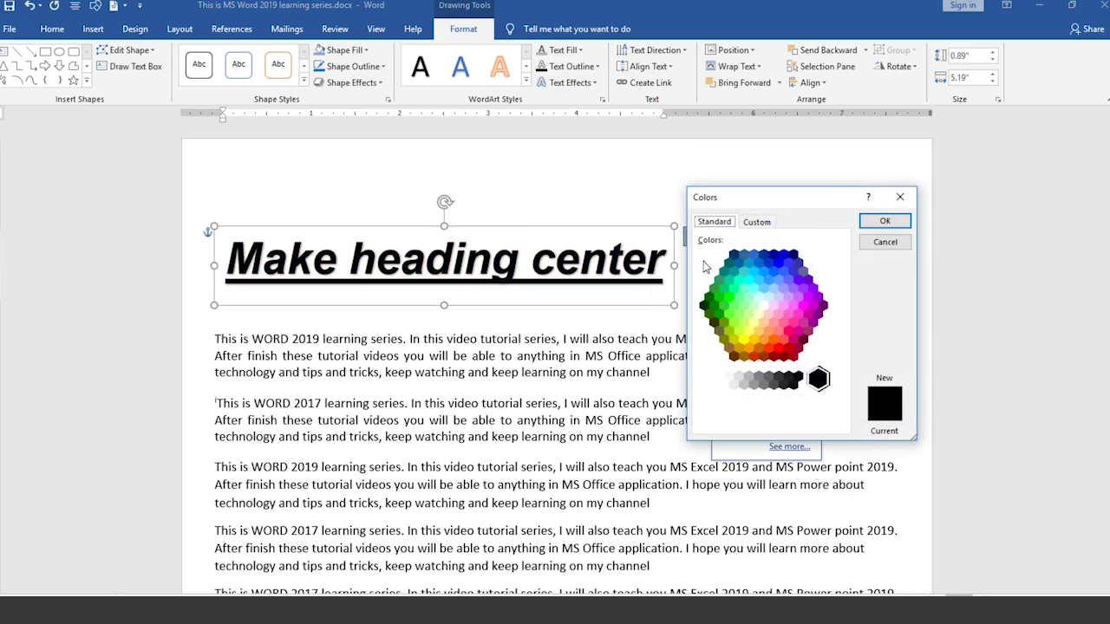
left_click(756, 222)
left_click(740, 276)
left_click(744, 267)
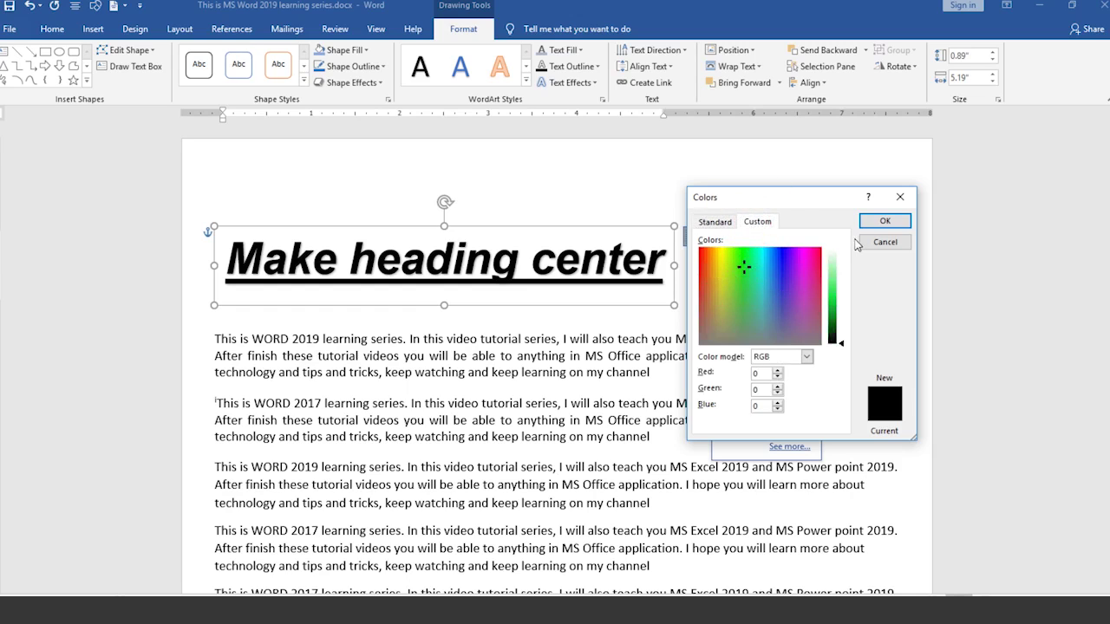
left_click(881, 222)
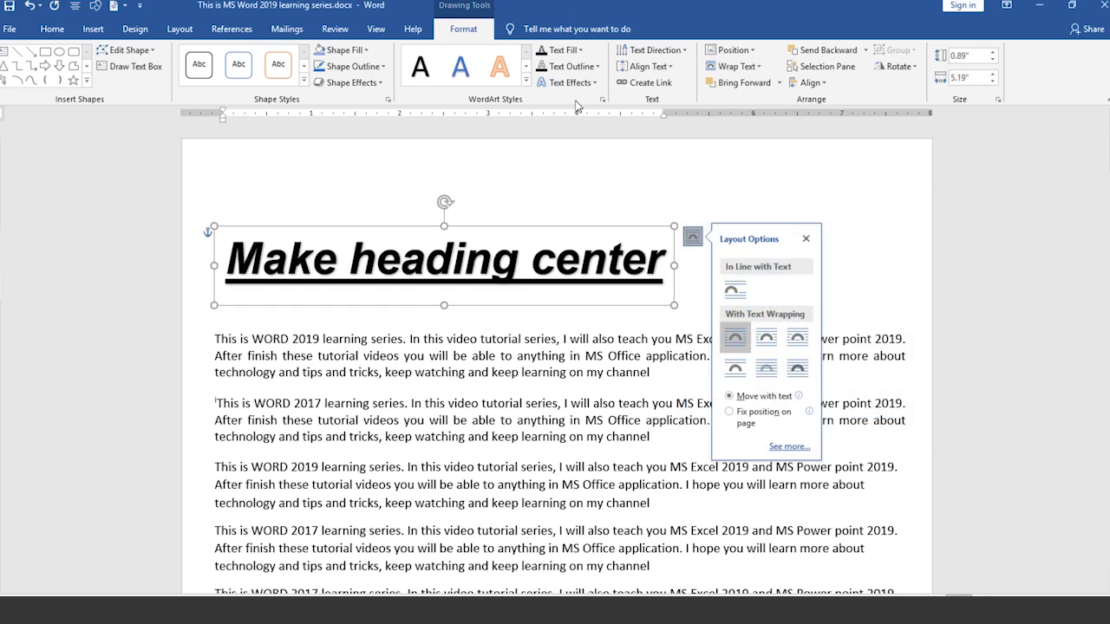
left_click(580, 50)
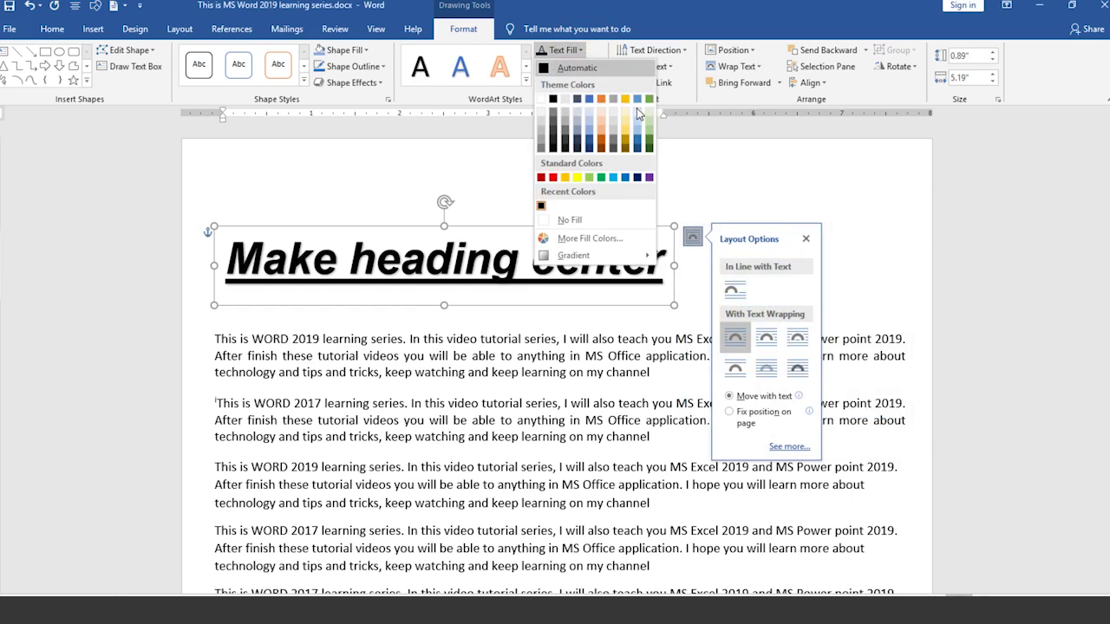
left_click(590, 176)
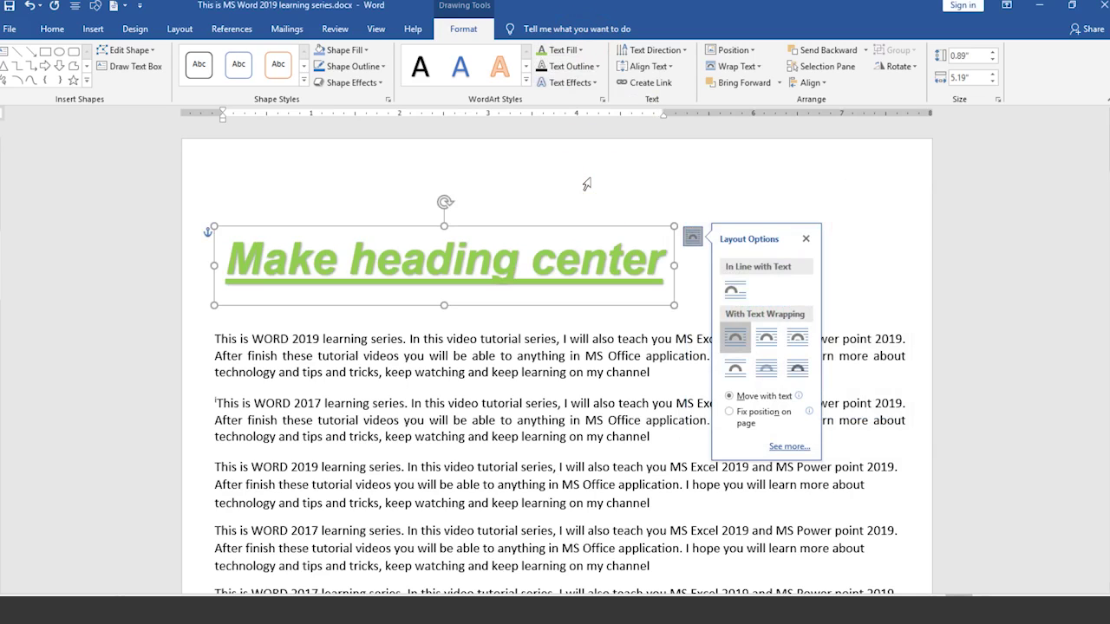
Give the heading a dark text outline and an Offset: Bottom shadow
left_click(587, 70)
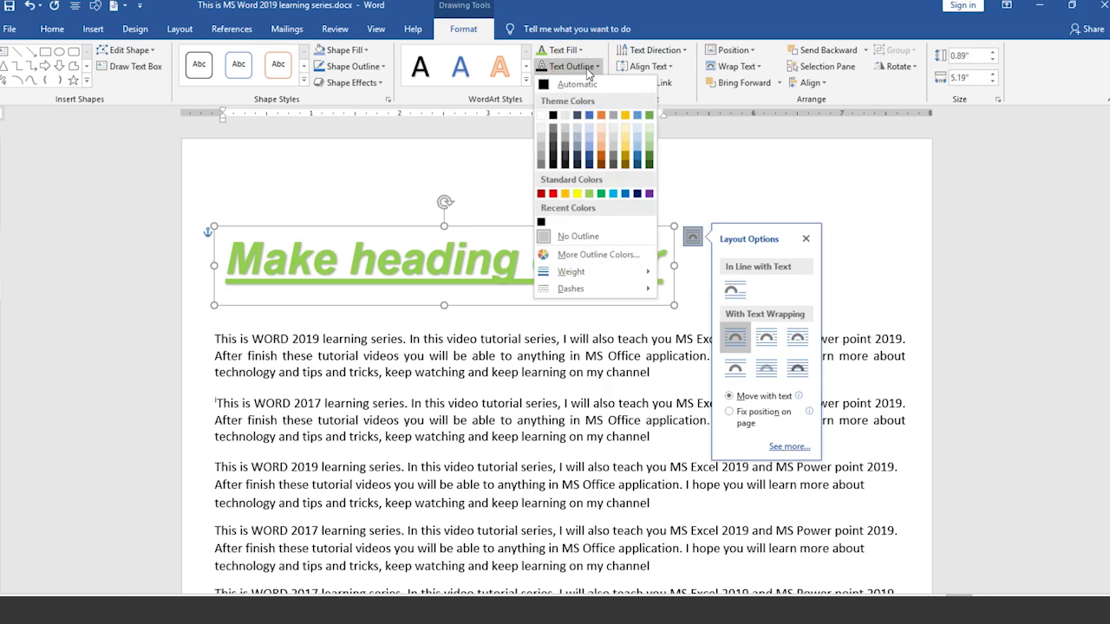
left_click(552, 165)
left_click(581, 83)
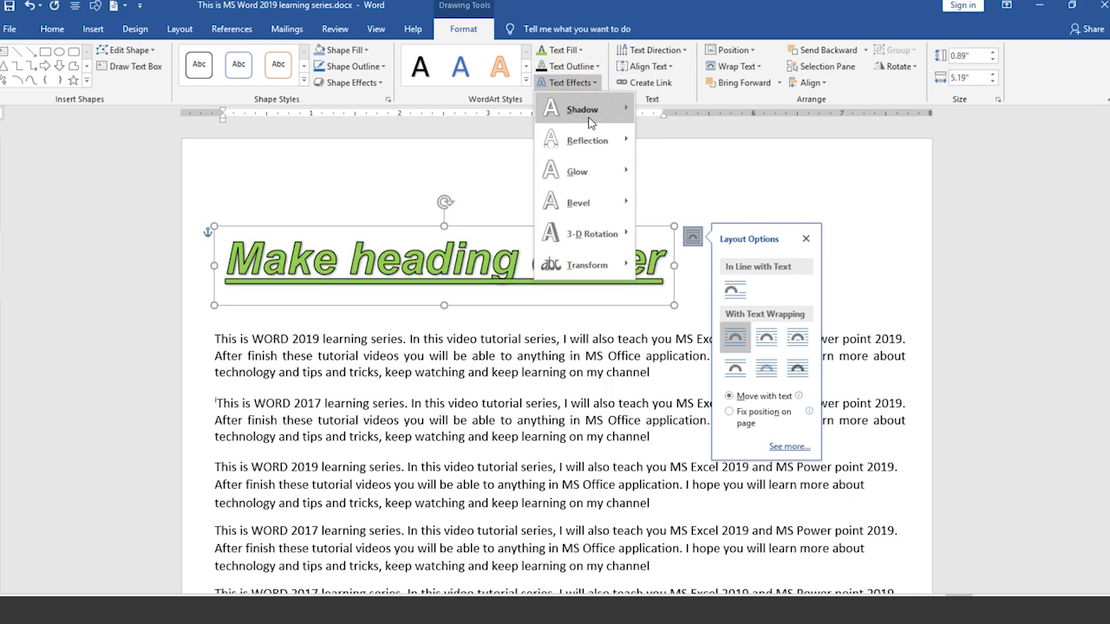
mouse_move(591, 153)
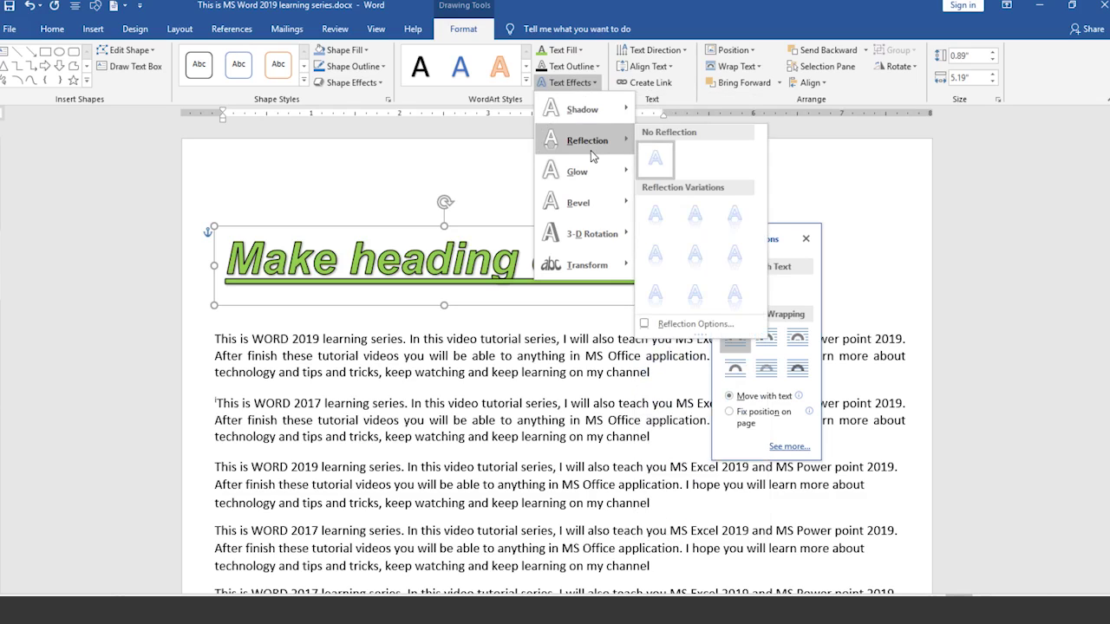
mouse_move(591, 171)
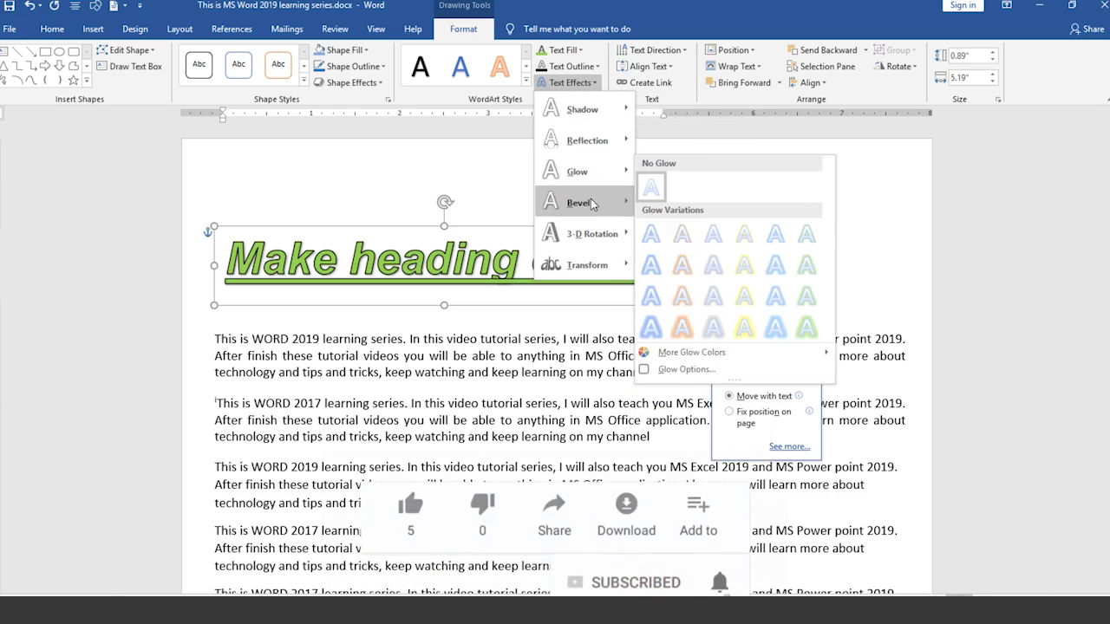
mouse_move(592, 205)
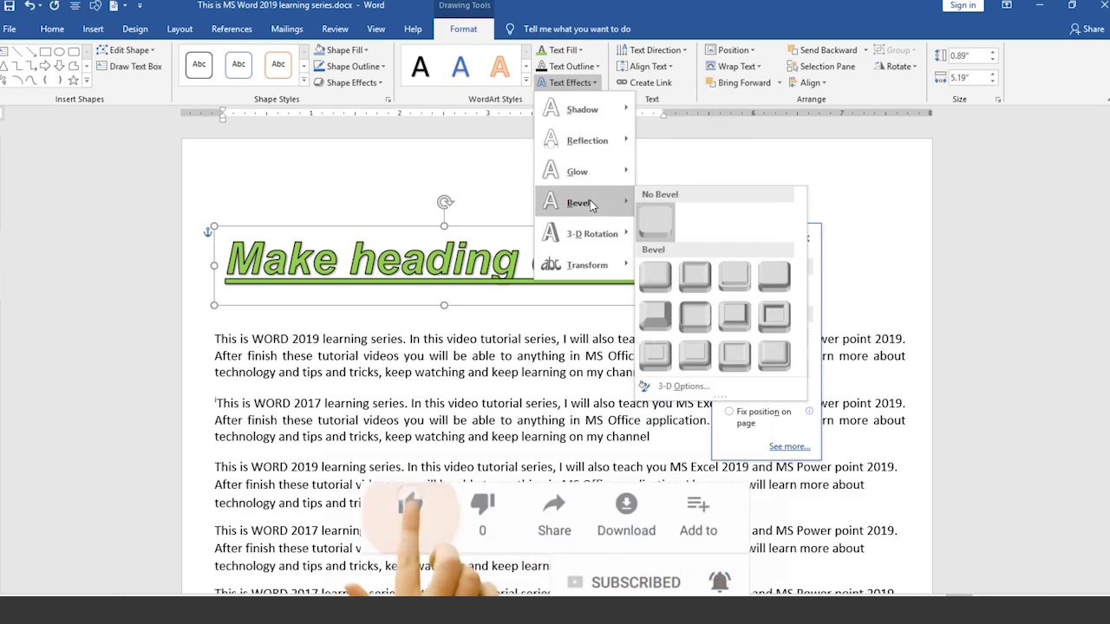
mouse_move(607, 117)
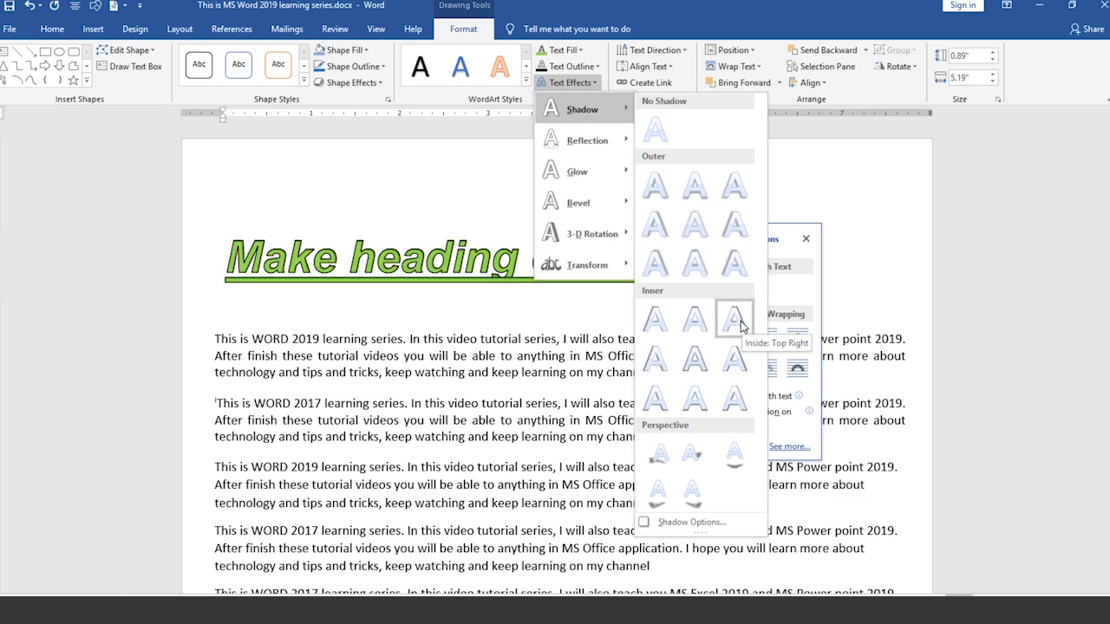
left_click(697, 198)
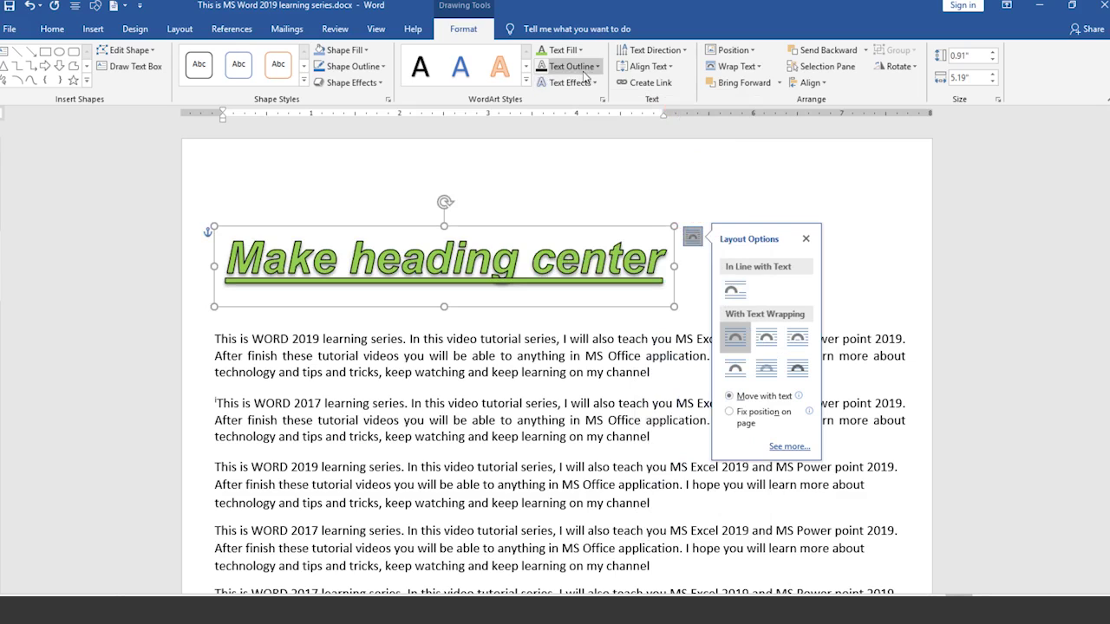
Add a Tight Reflection beneath the green WordArt heading
left_click(572, 83)
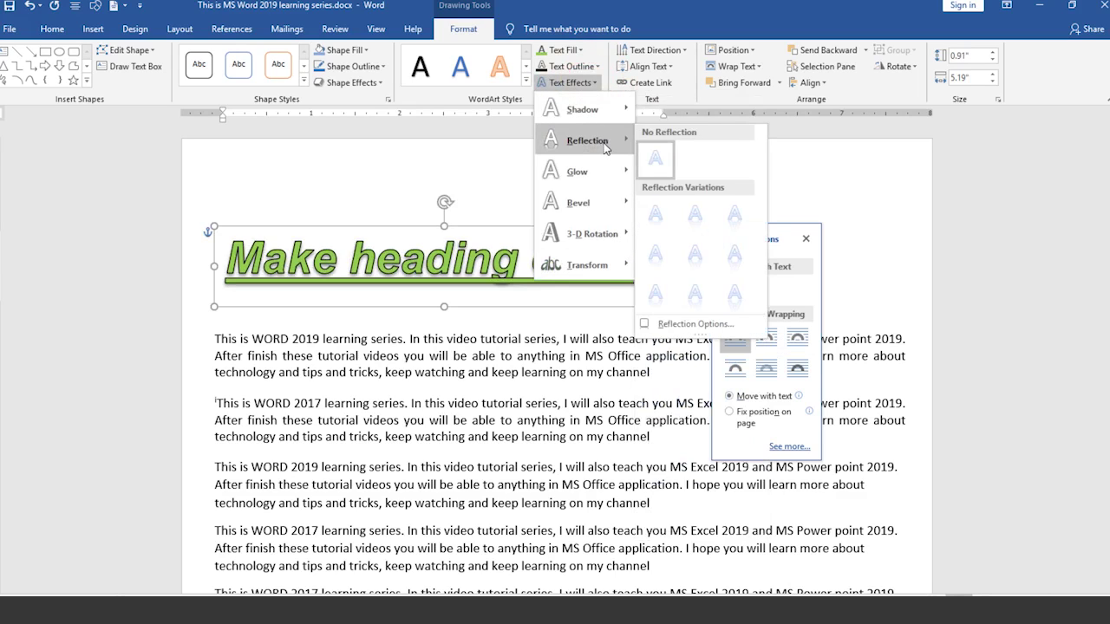
left_click(662, 256)
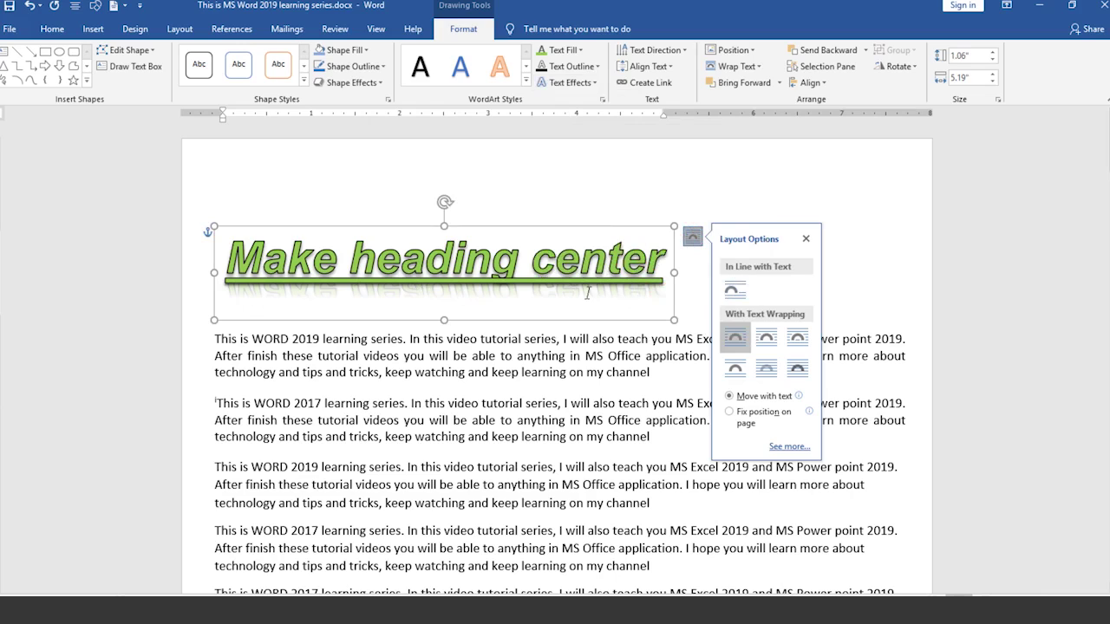
left_click(599, 85)
left_click(599, 85)
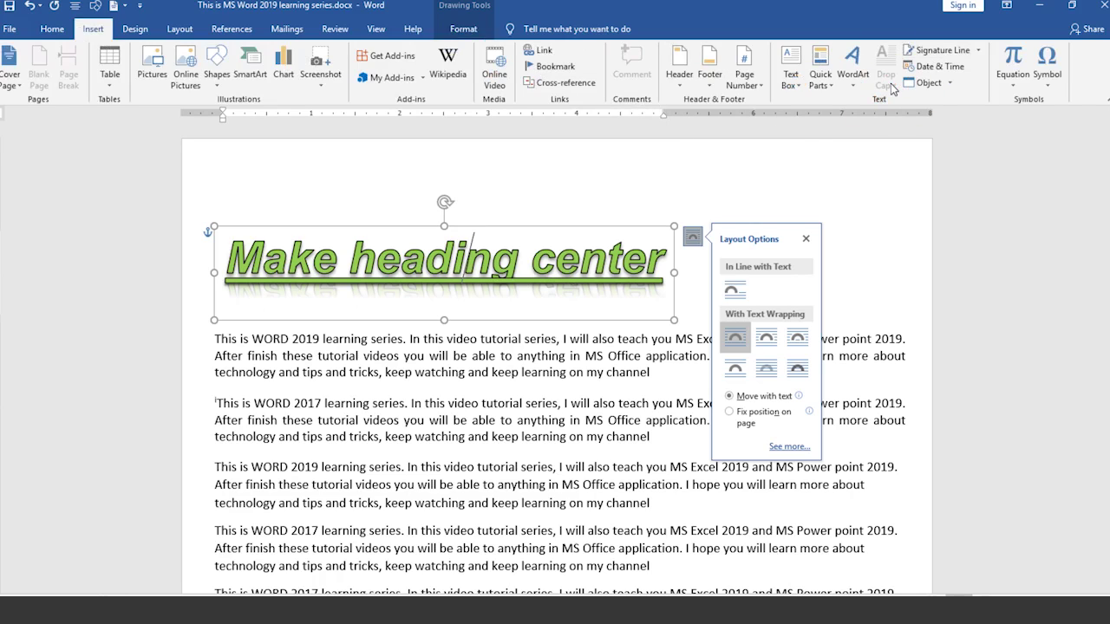
Make the first paragraph's 'T' a Dropped capital spanning three lines
left_click(355, 361)
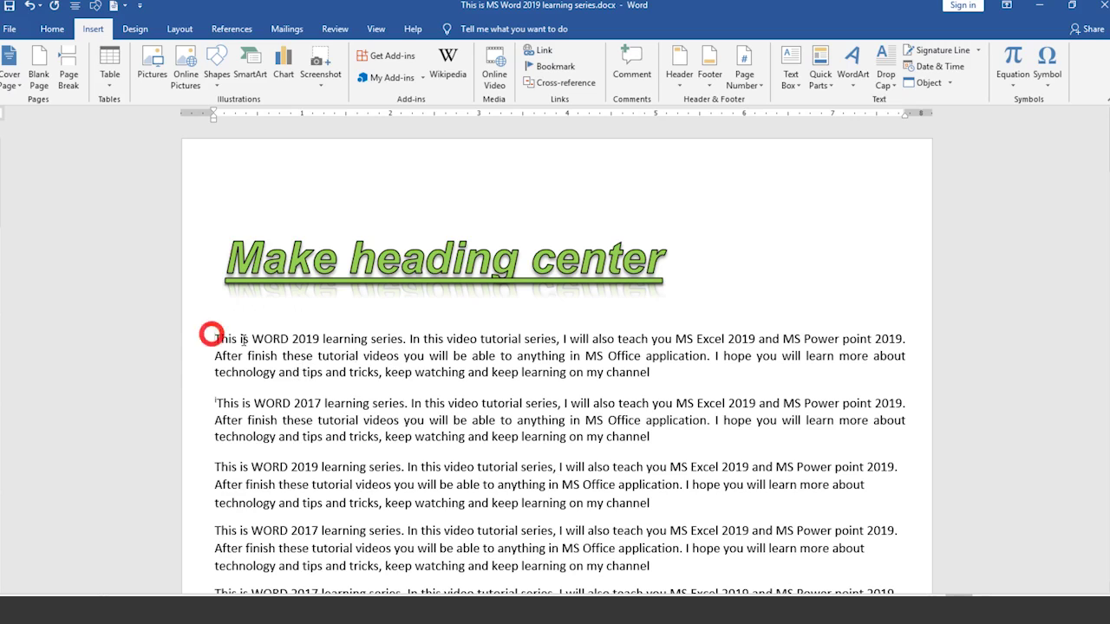
left_click_drag(214, 336, 559, 356)
left_click(463, 338)
left_click(227, 339)
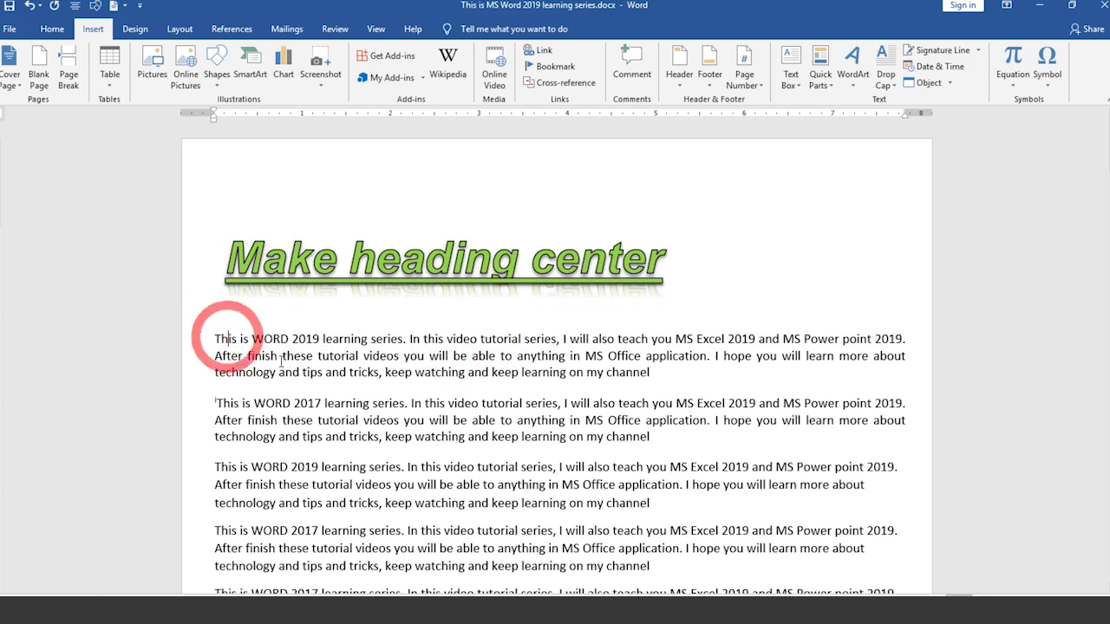
left_click(897, 84)
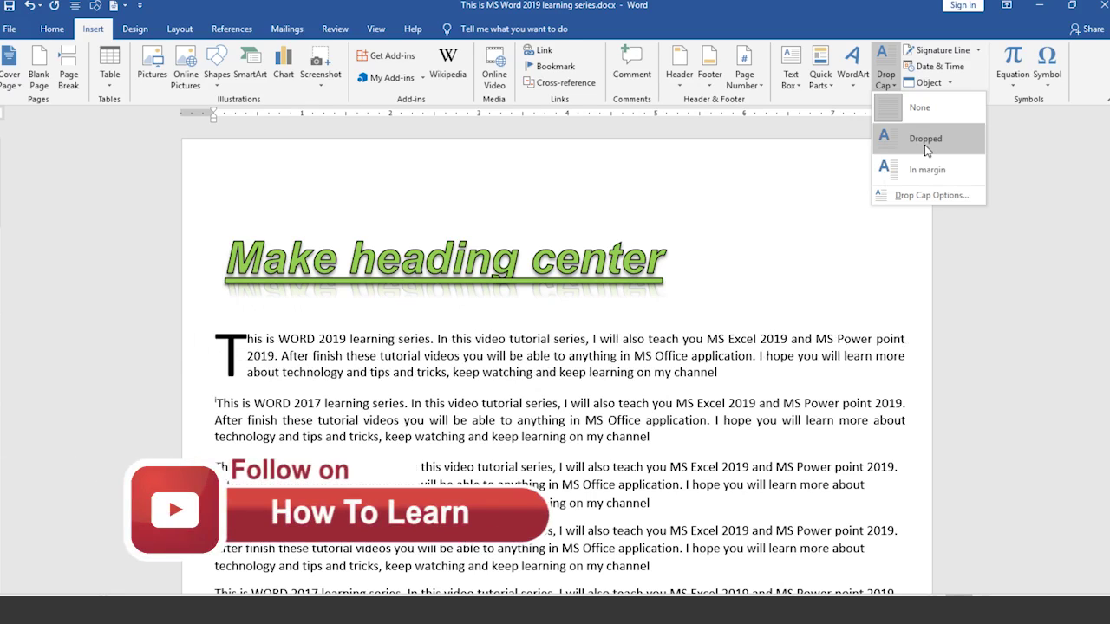
left_click(925, 144)
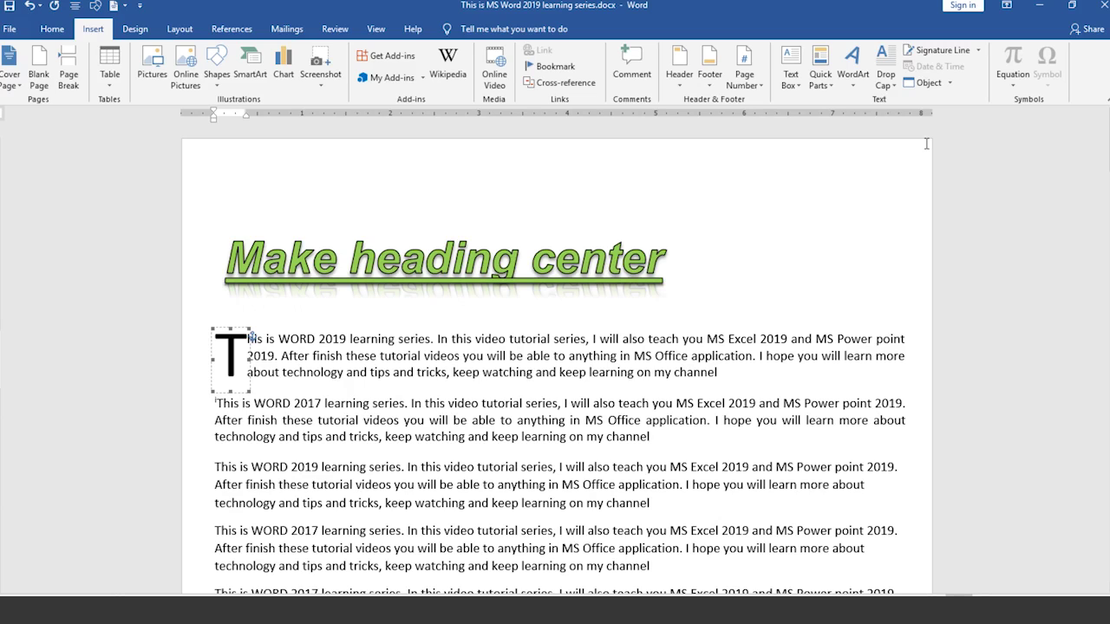
Drag the drop cap T frame larger so it extends beside the second paragraph
left_click(352, 331)
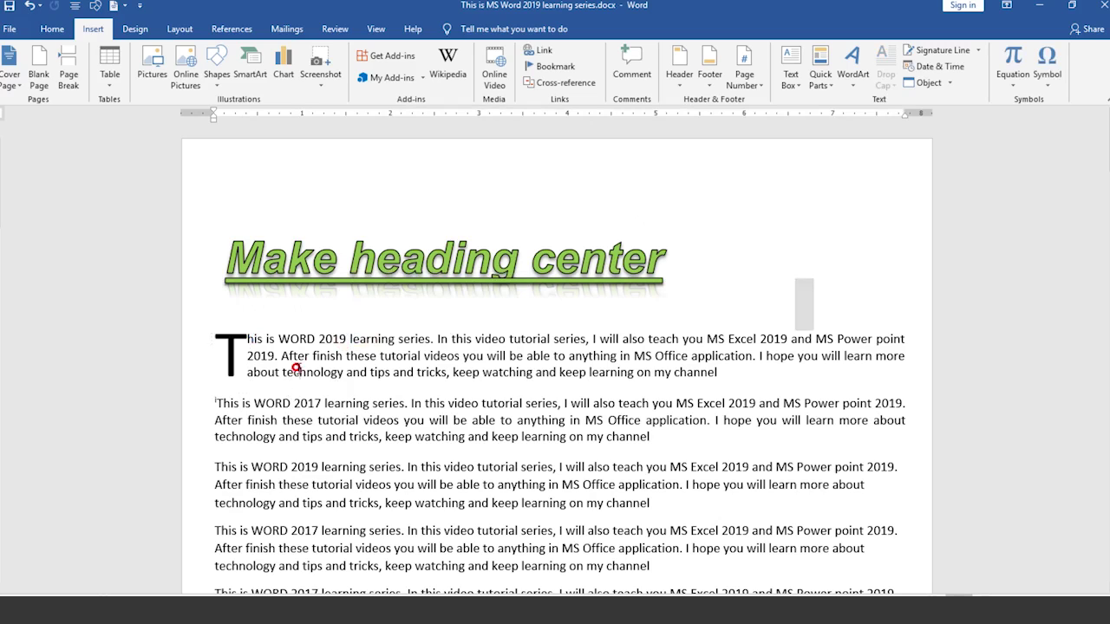
left_click(248, 375)
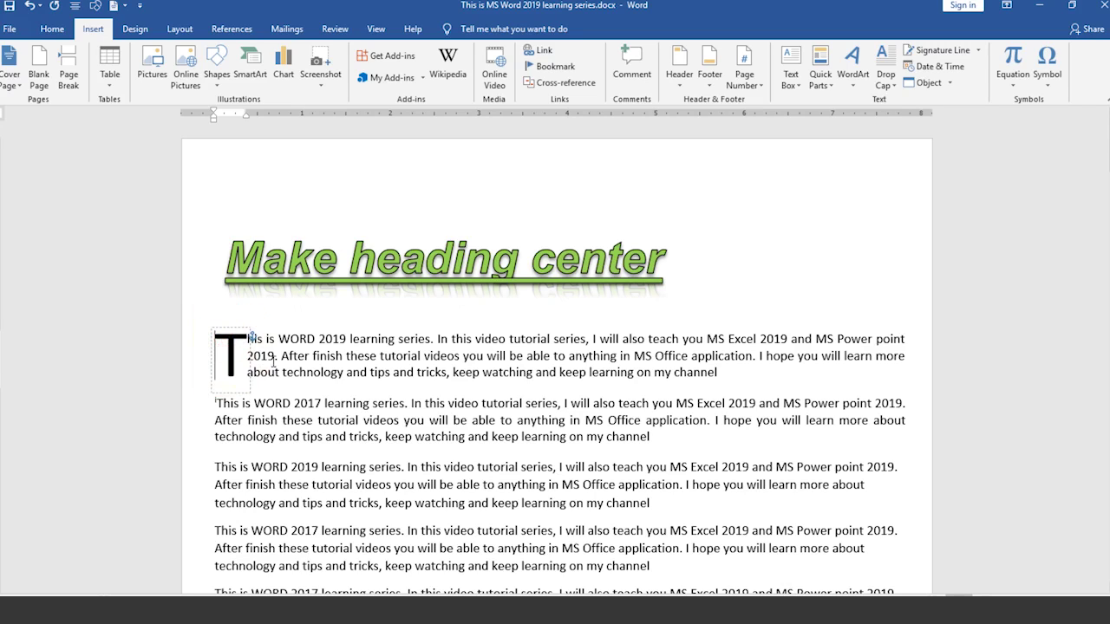
double_click(235, 351)
left_click(240, 351)
double_click(229, 355)
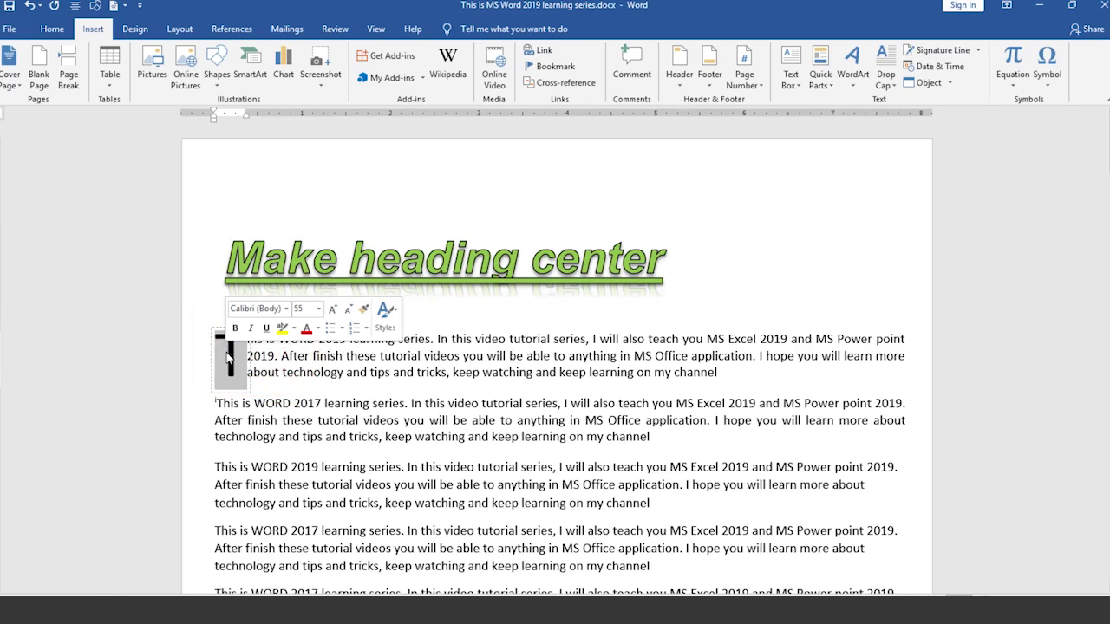
left_click(259, 373)
left_click(243, 340)
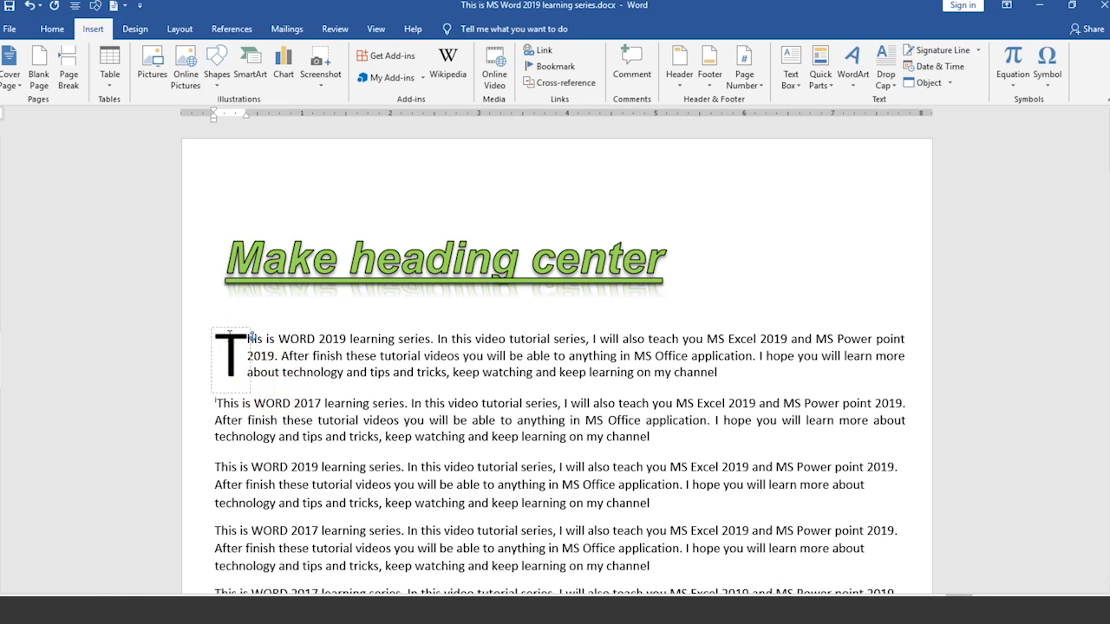
left_click(248, 390)
left_click_drag(270, 406, 306, 388)
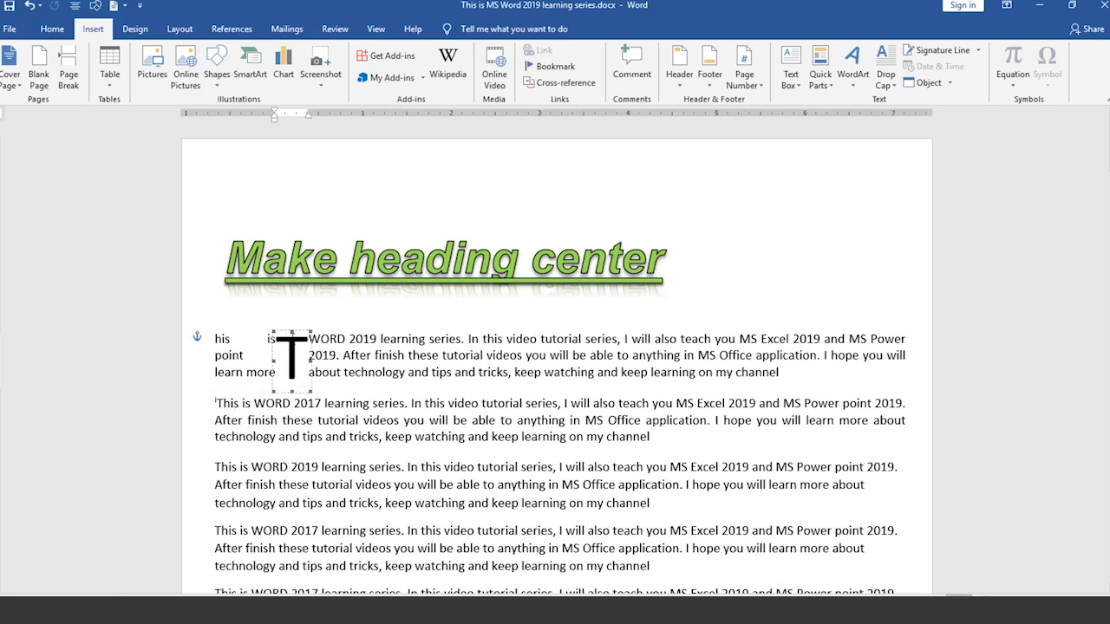
mouse_move(311, 357)
left_mouse_down()
mouse_move(252, 357)
mouse_move(292, 421)
left_mouse_up()
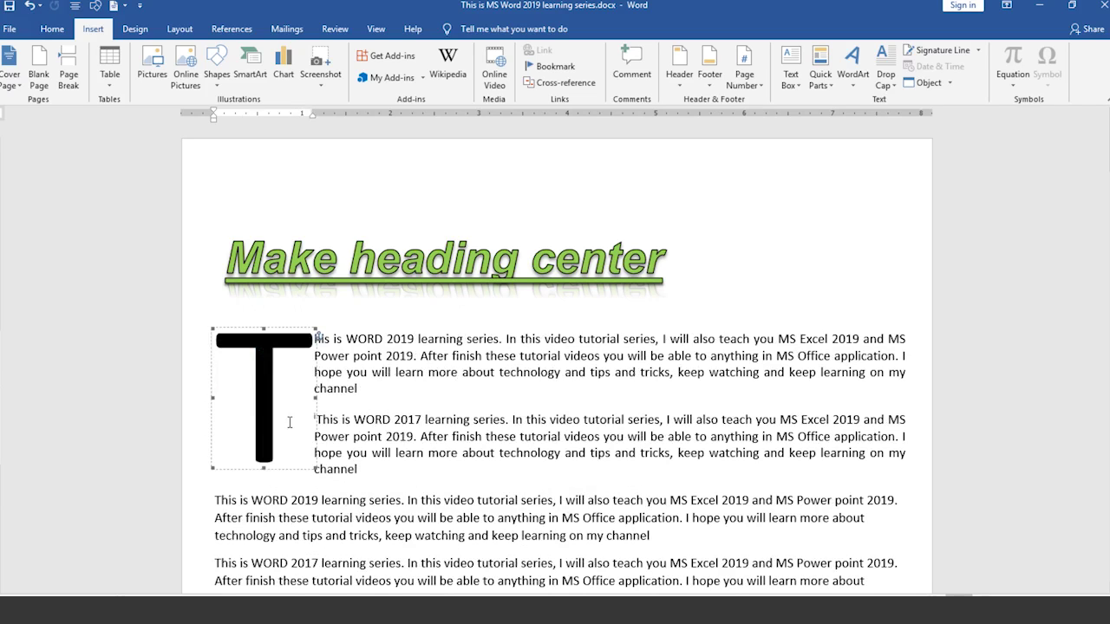
Set the drop cap to drop 10 lines with 1" distance from text
left_click(897, 87)
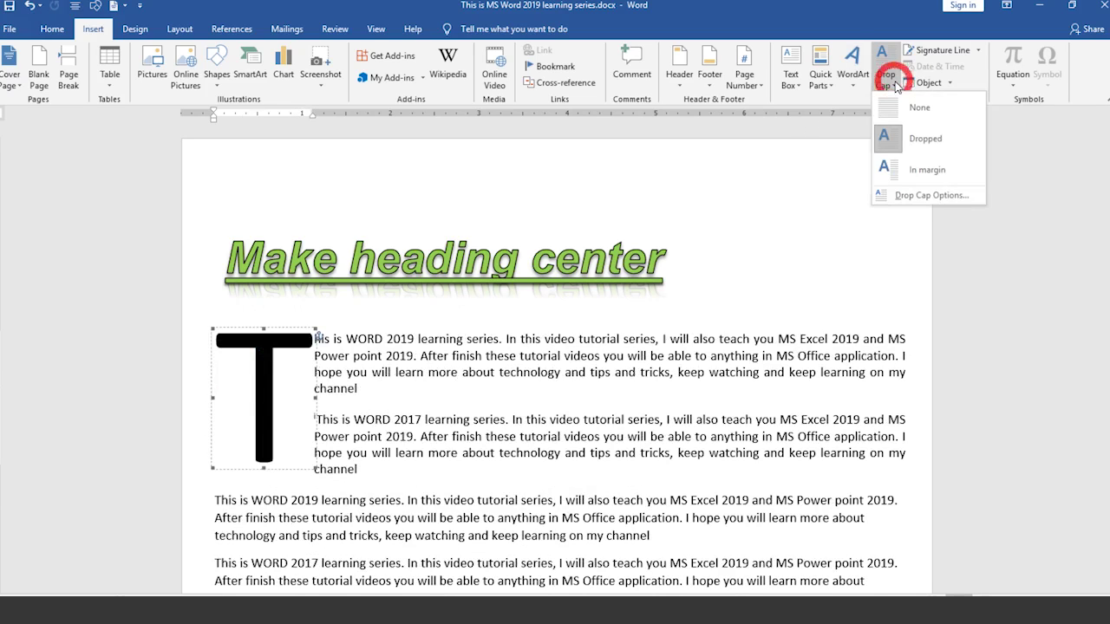
left_click(941, 196)
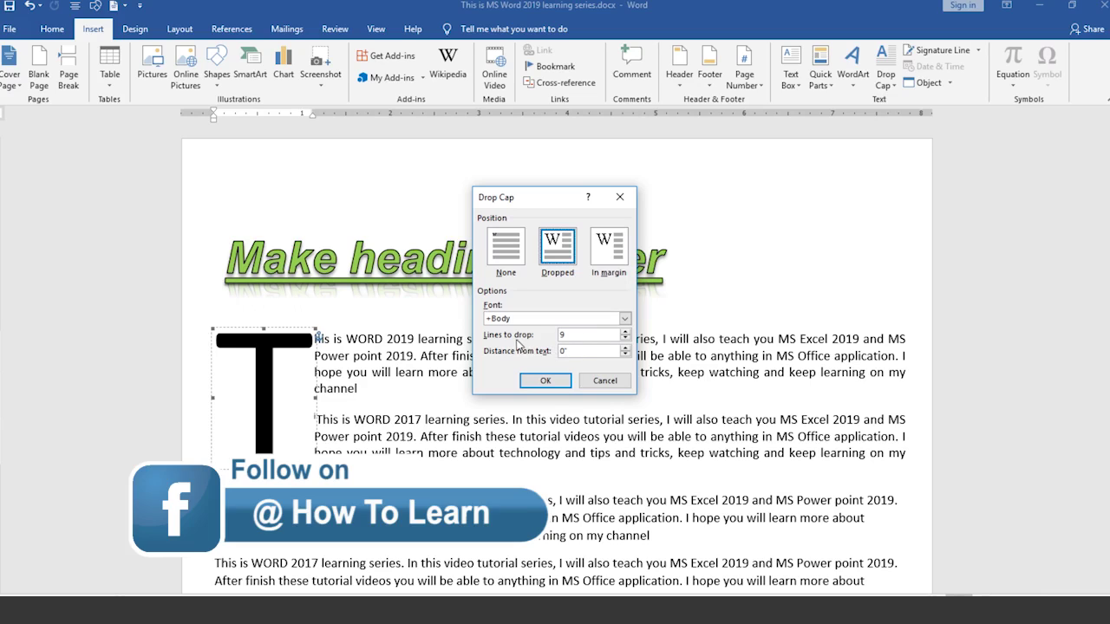
left_click(624, 331)
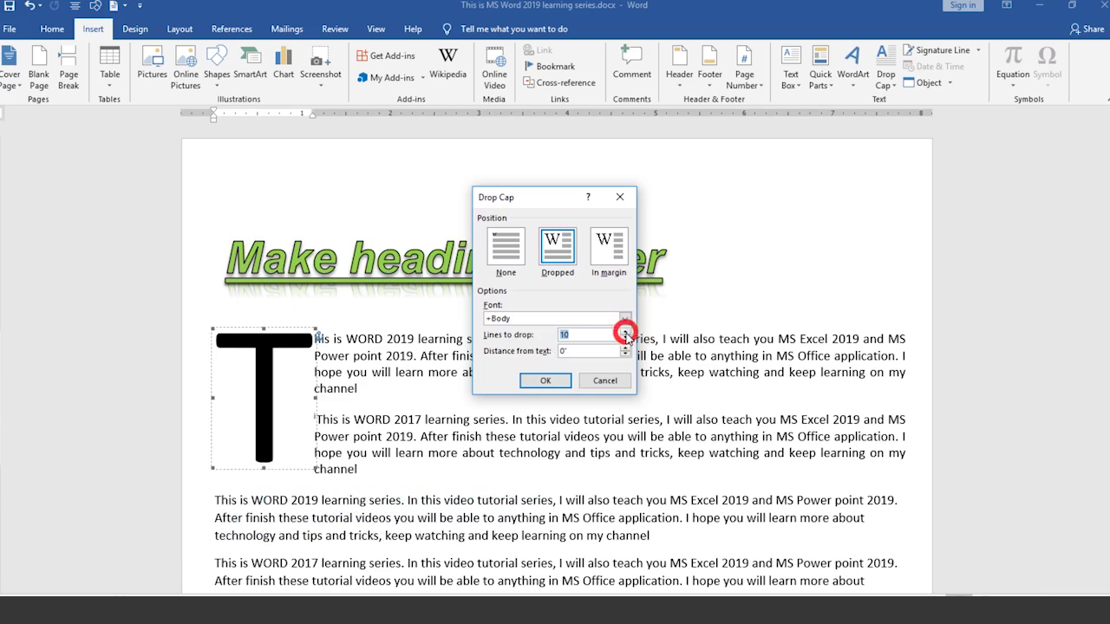
left_click(625, 333)
left_click(625, 347)
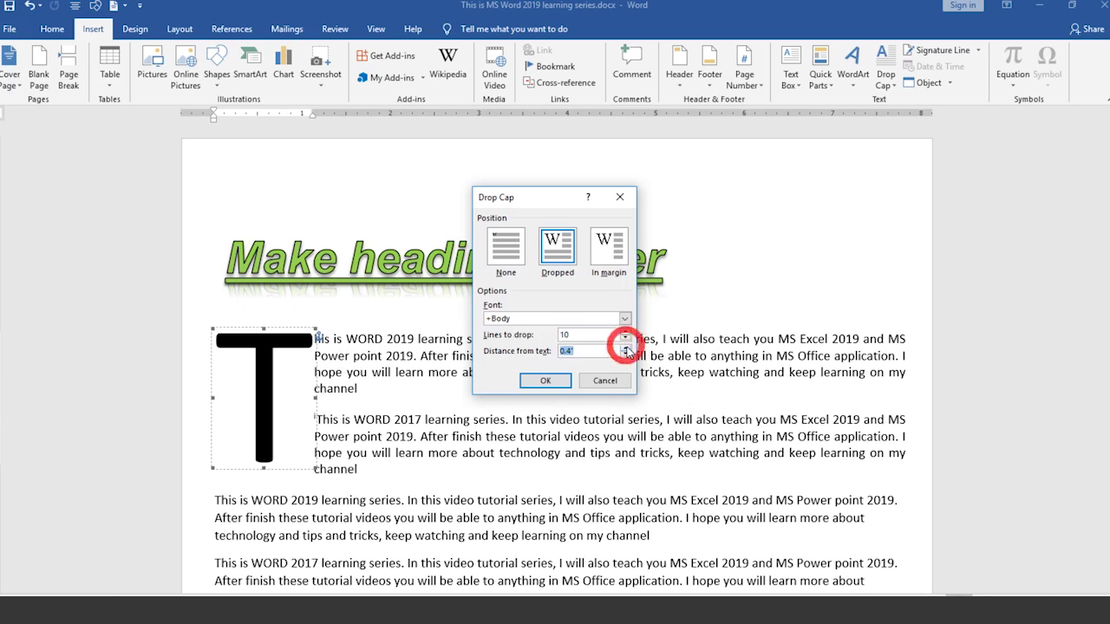
left_click(625, 345)
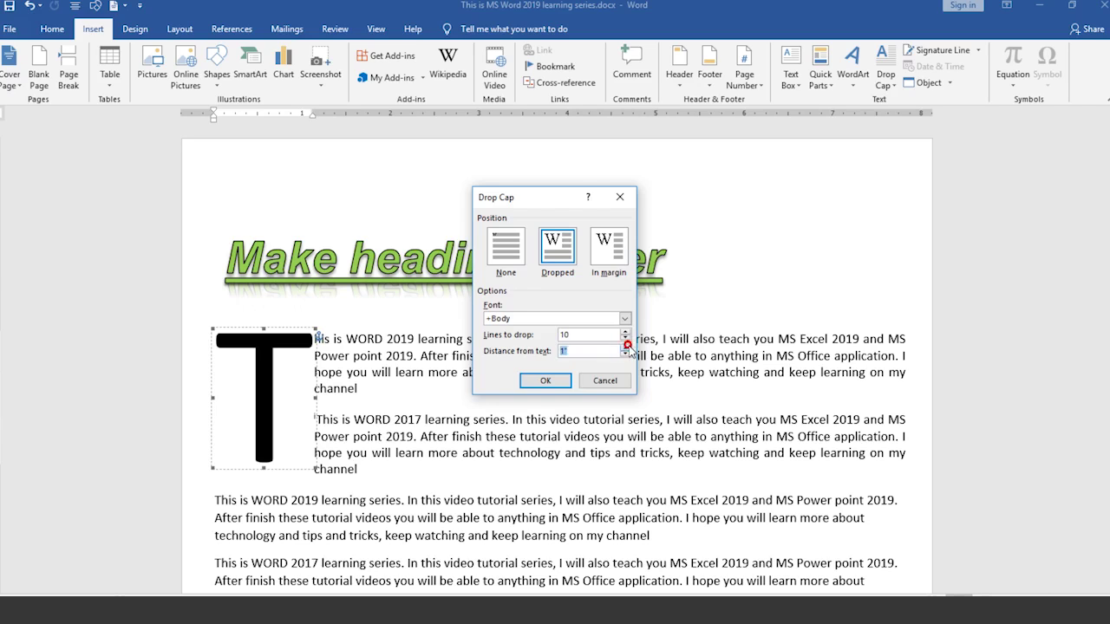
left_click(553, 379)
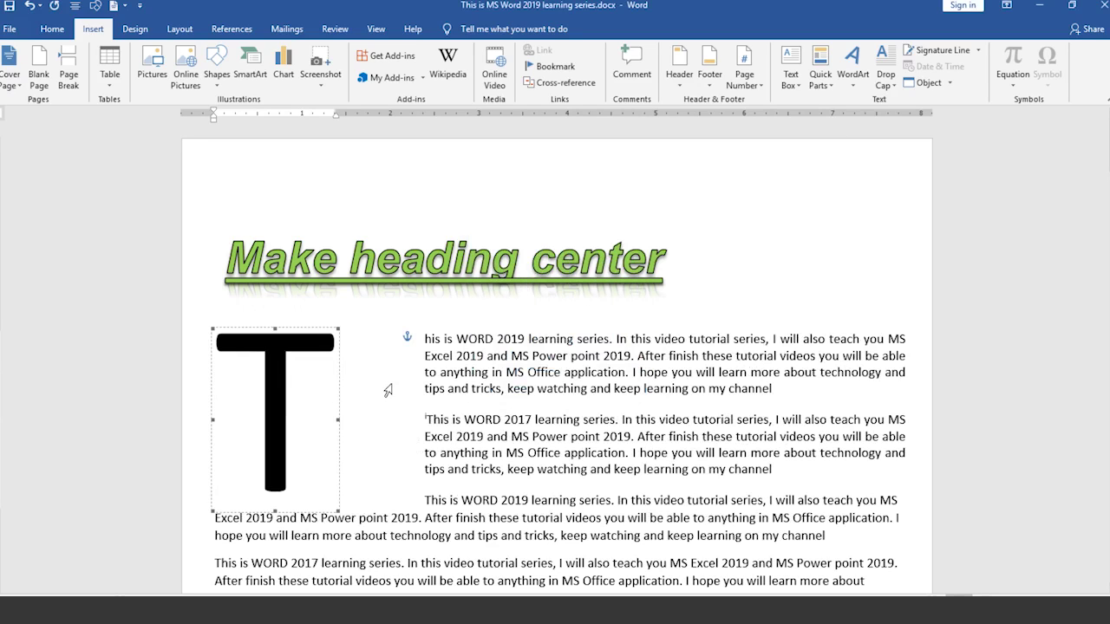